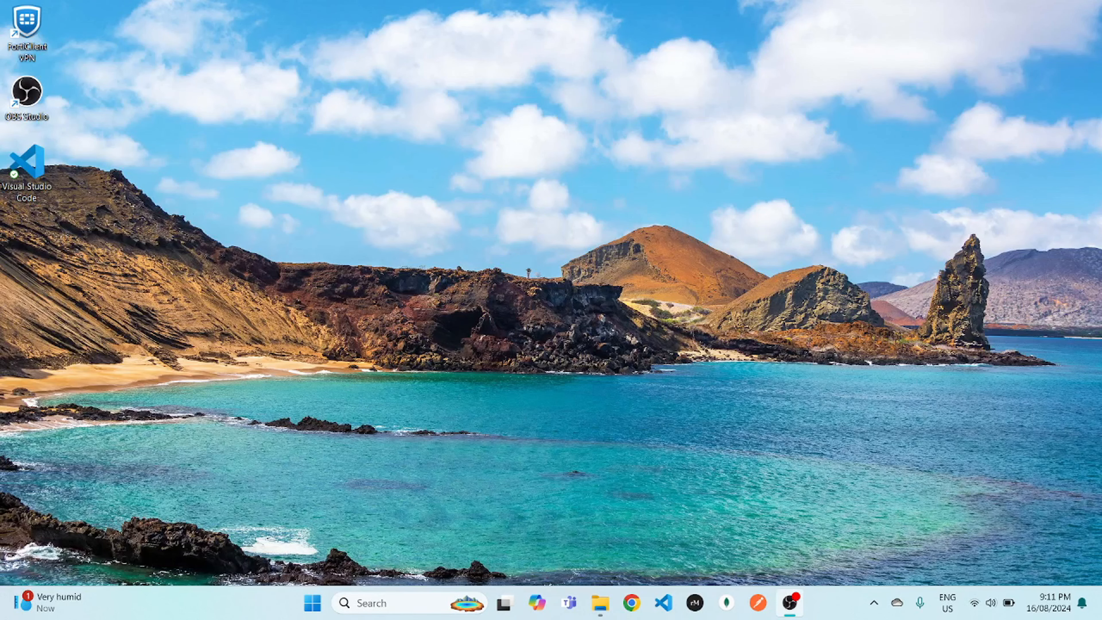
Step: Open Chrome and search the web for "mongodb compass"
{"action": "left_click", "coordinate": [632, 603]}
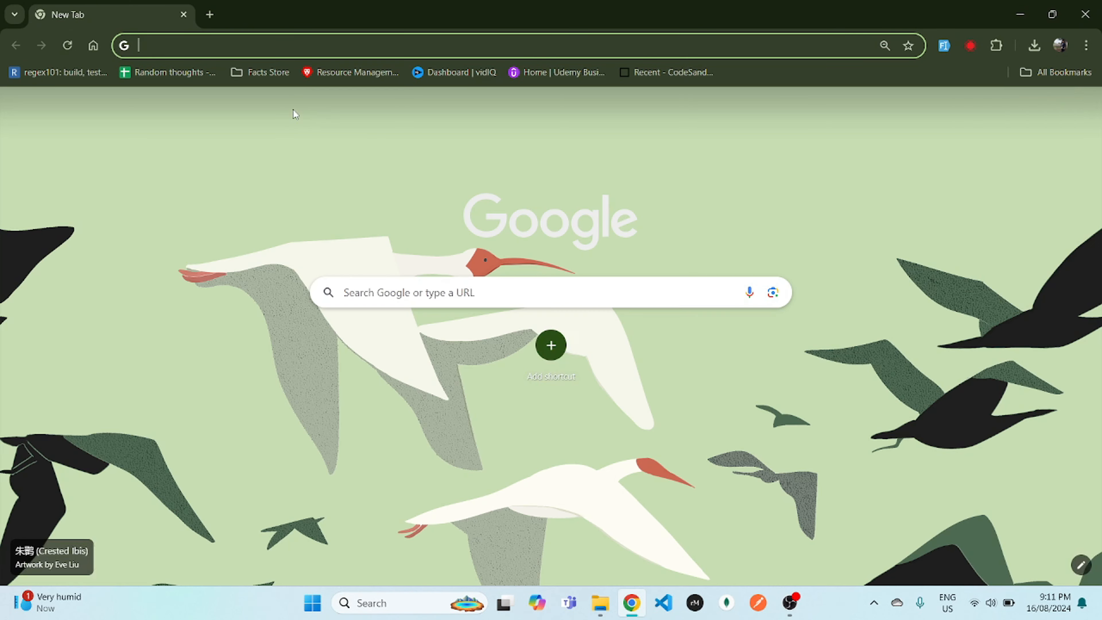
{"action": "left_click", "coordinate": [293, 50]}
{"action": "type", "text": "mo"}
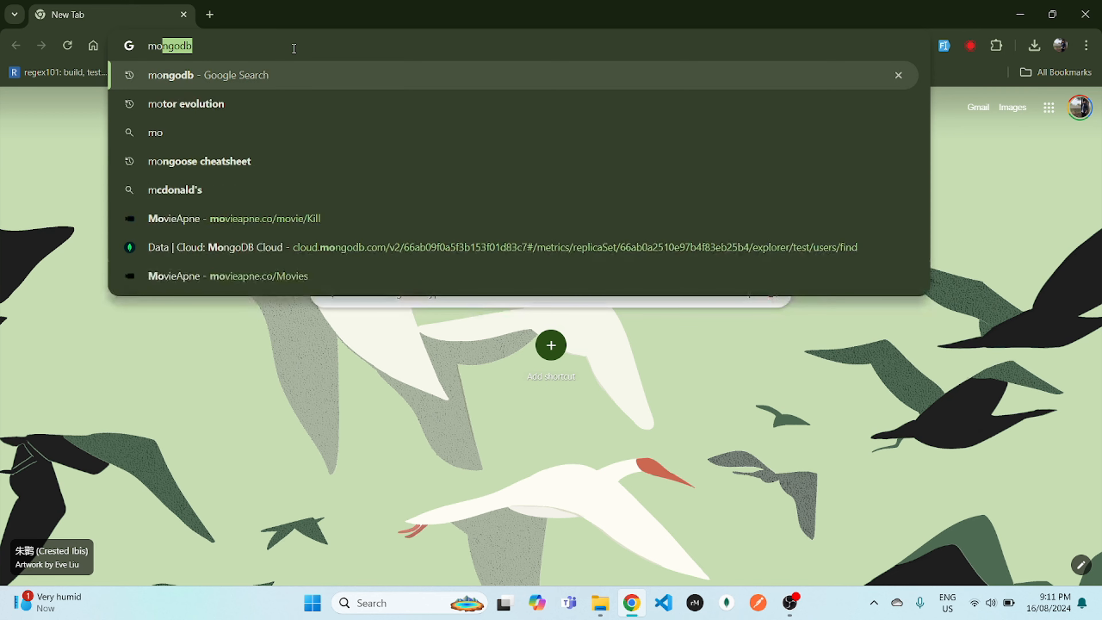
{"action": "type", "text": "ngodb compa"}
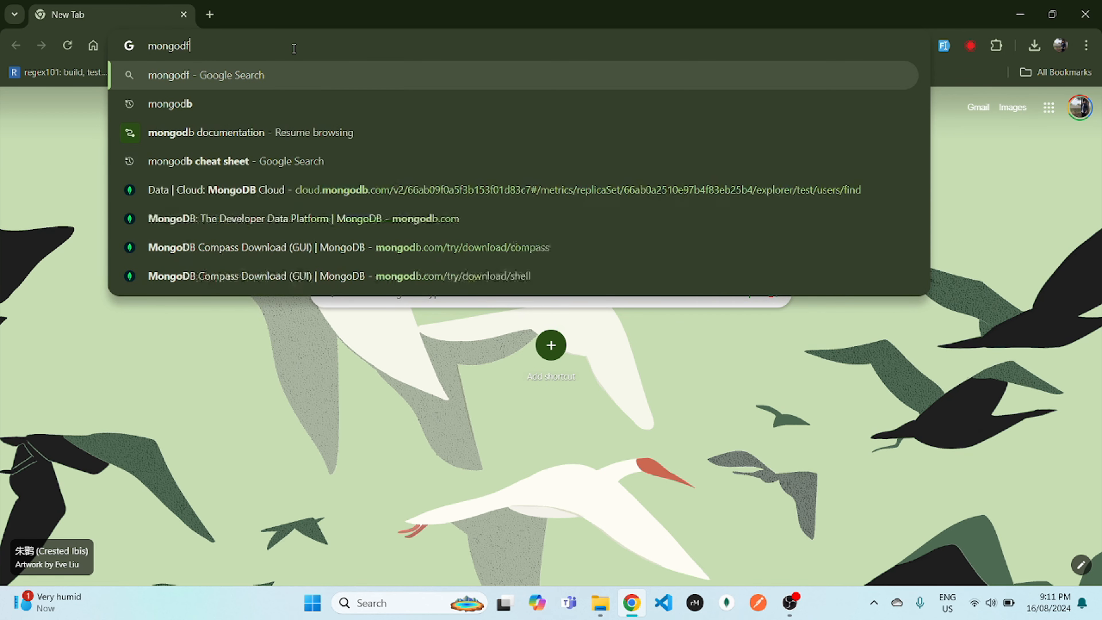
{"action": "type", "text": "ss"}
{"action": "key", "text": "Return"}
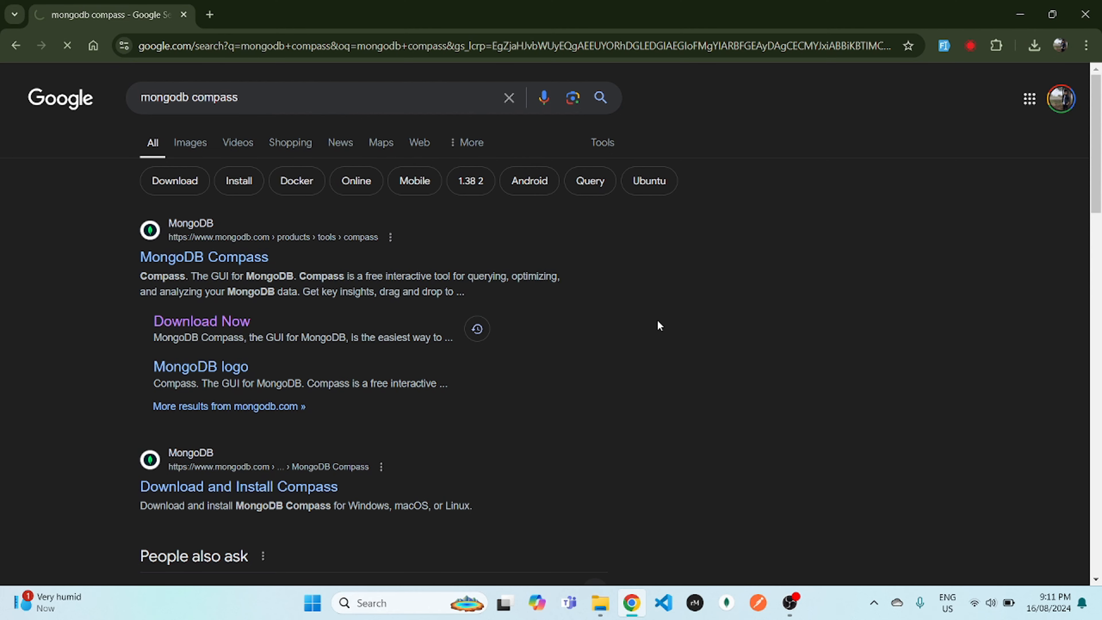
Step: Open the MongoDB Compass product page from the search results and go to its download page
{"action": "scroll", "coordinate": [672, 323], "scroll_direction": "down", "scroll_amount": 5}
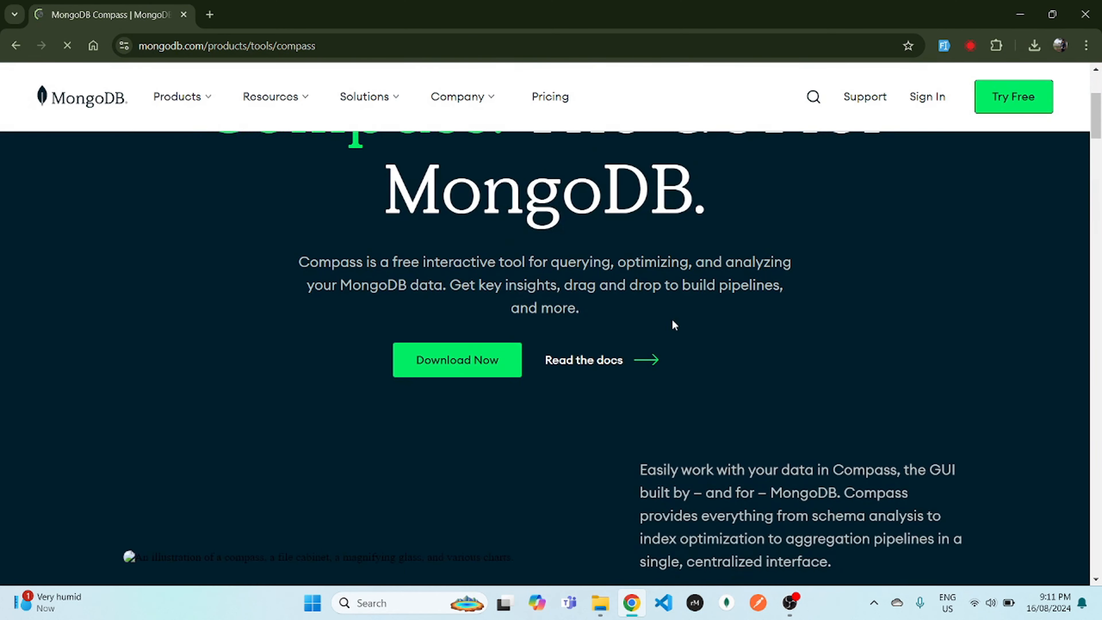
{"action": "scroll", "coordinate": [681, 468], "scroll_direction": "up", "scroll_amount": 5}
{"action": "scroll", "coordinate": [639, 376], "scroll_direction": "down", "scroll_amount": 3}
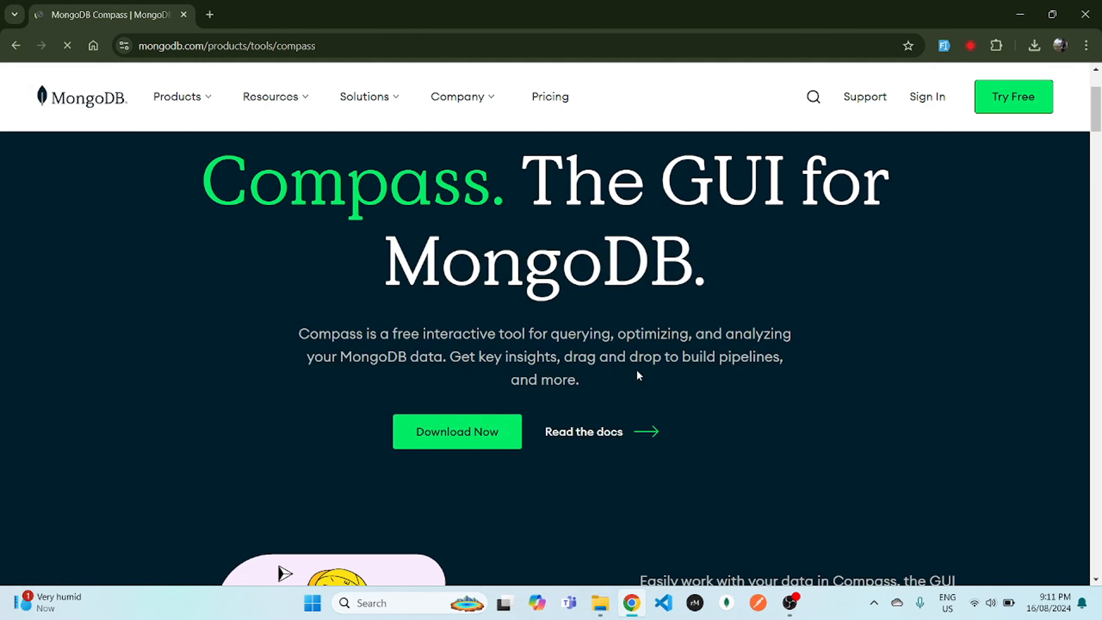
{"action": "left_click", "coordinate": [428, 438]}
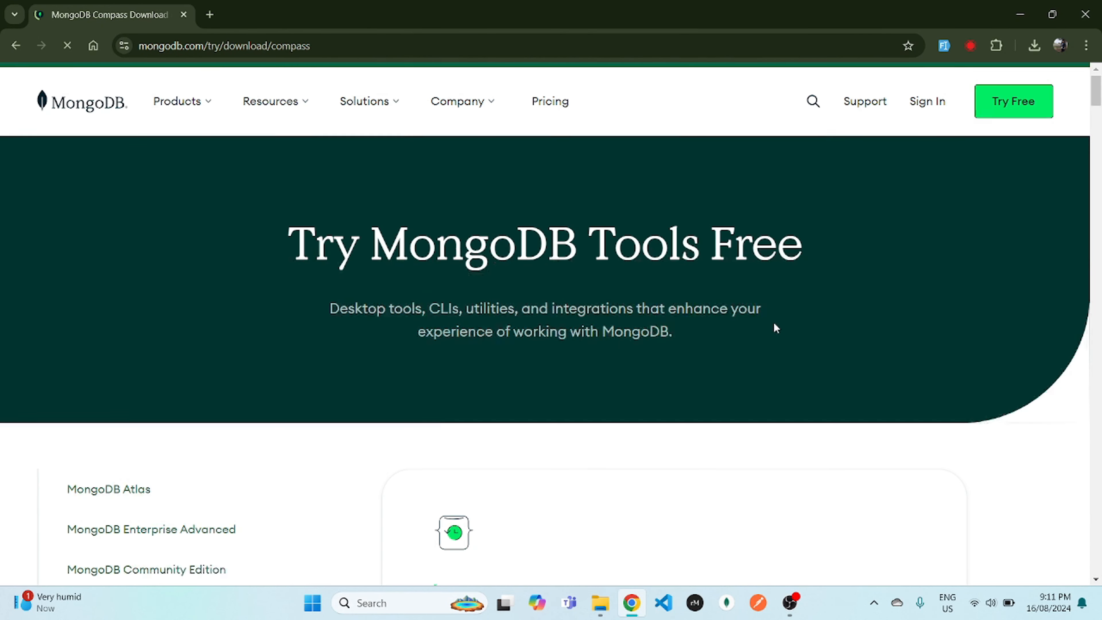
Step: Download MongoDB Compass 1.43.5 (Stable) for Windows 64-bit (10+) as an exe package into the Downloads folder
{"action": "scroll", "coordinate": [672, 207], "scroll_direction": "down", "scroll_amount": 5}
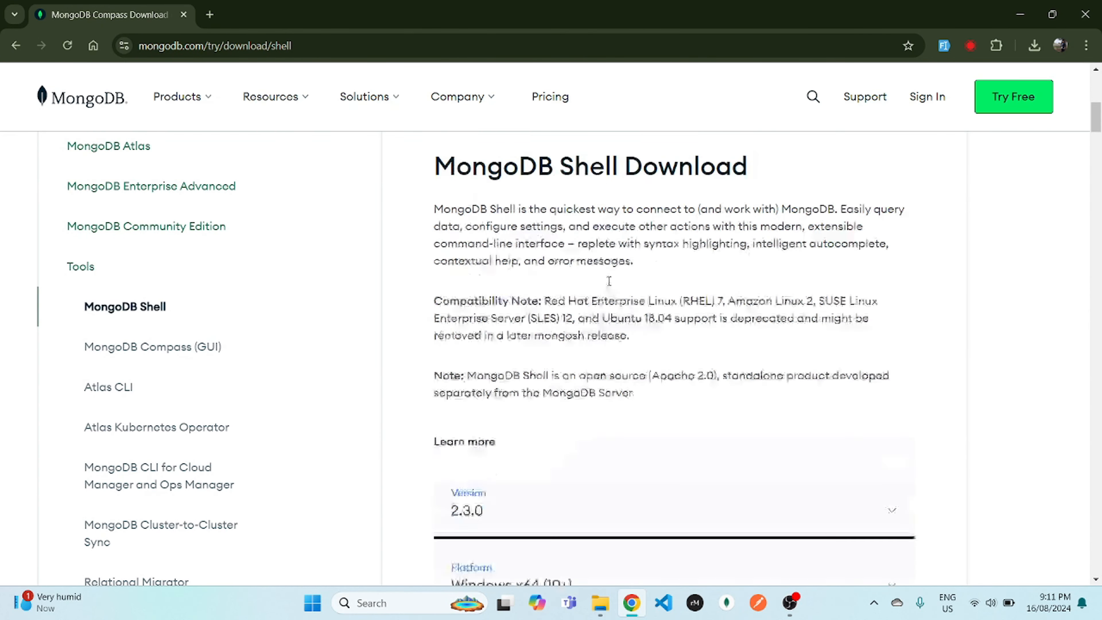
{"action": "scroll", "coordinate": [767, 195], "scroll_direction": "down", "scroll_amount": 15}
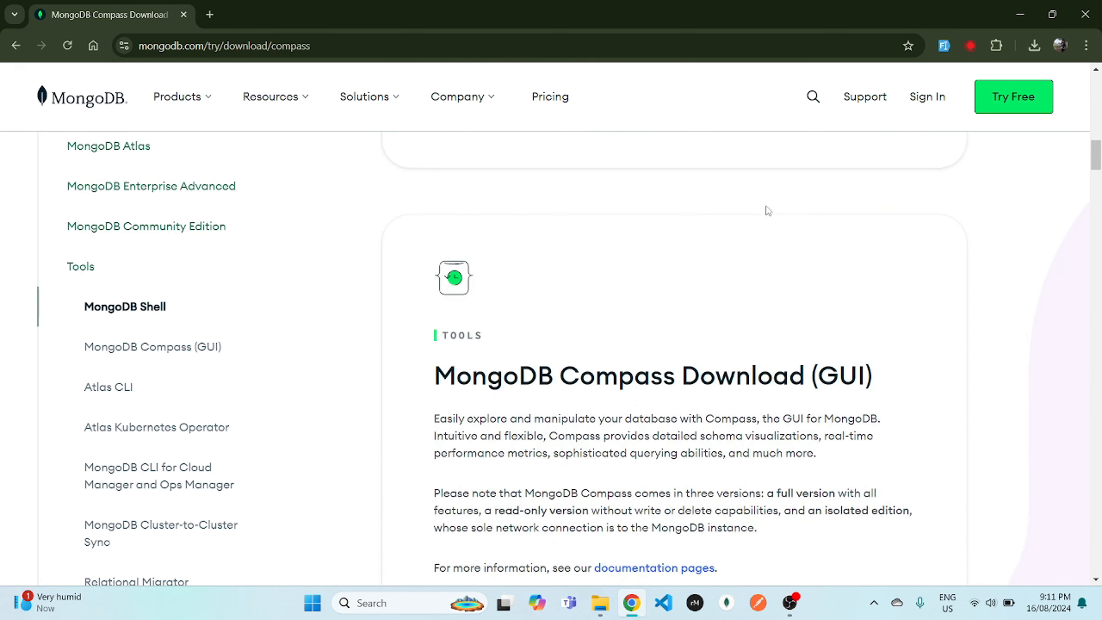
{"action": "scroll", "coordinate": [770, 217], "scroll_direction": "down", "scroll_amount": 3}
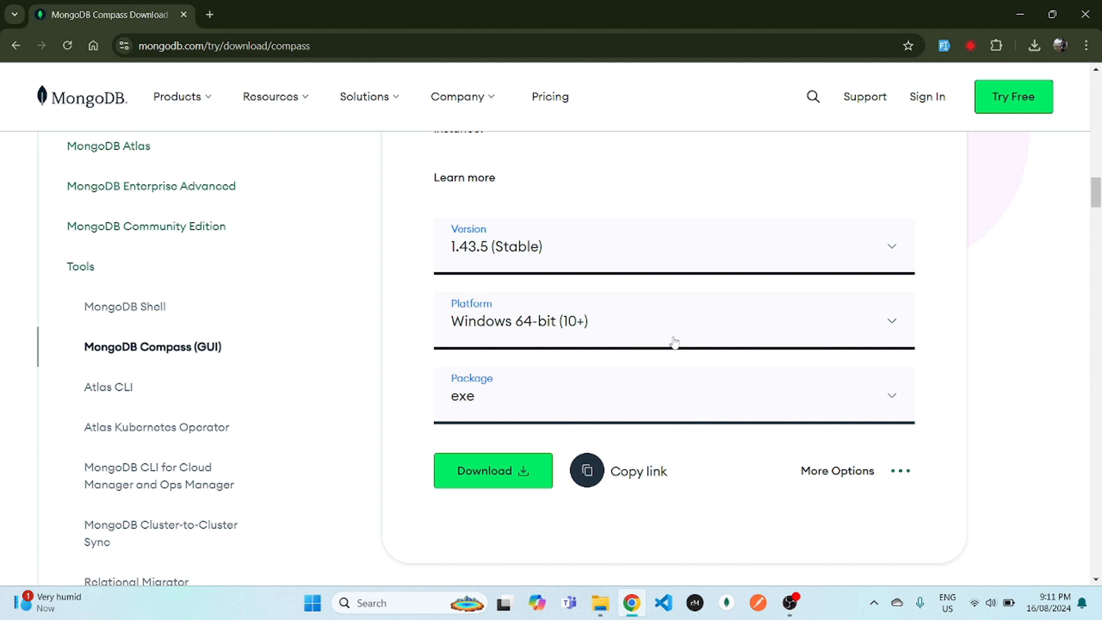
{"action": "left_click", "coordinate": [499, 477]}
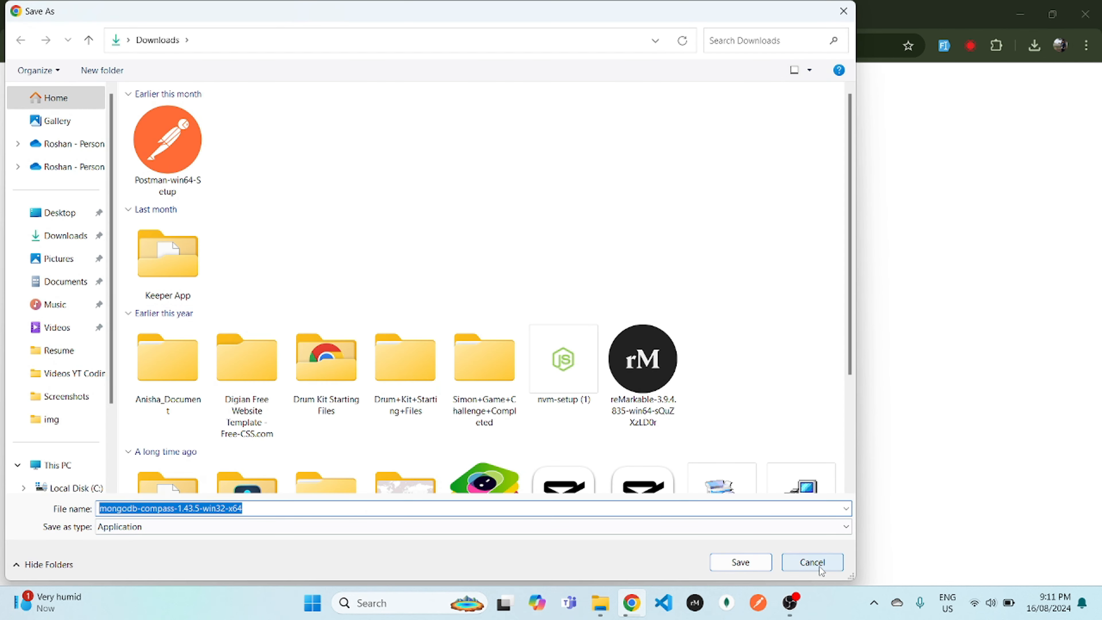
{"action": "left_click", "coordinate": [741, 562]}
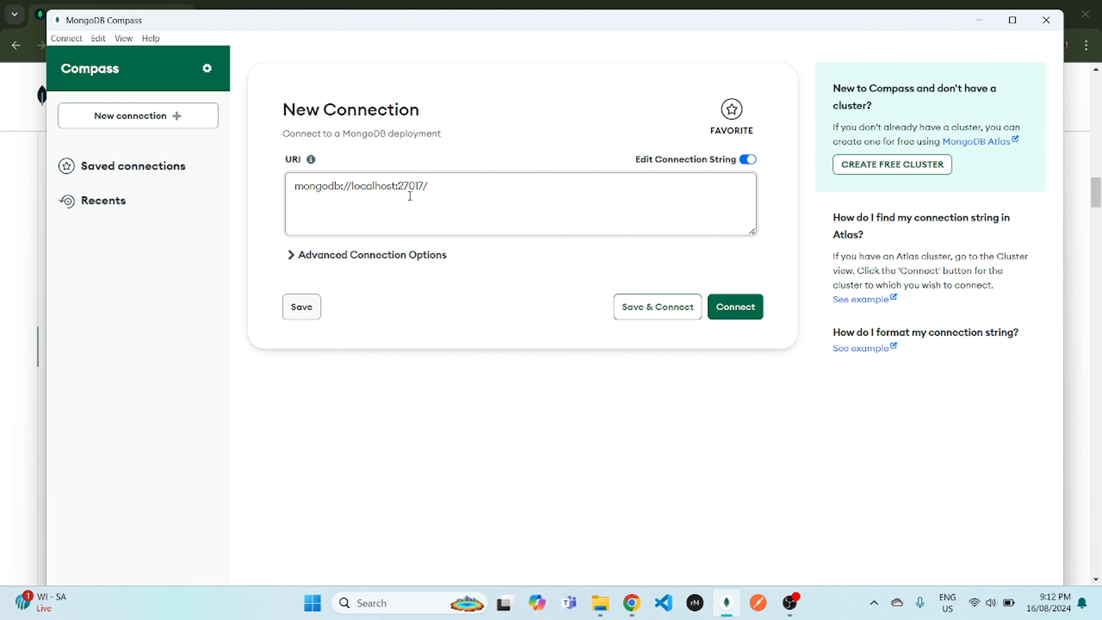
Step: In MongoDB Compass, connect to the local deployment using the URI mongodb://localhost:27017
{"action": "mouse_move", "coordinate": [490, 189]}
{"action": "left_mouse_down"}
{"action": "mouse_move", "coordinate": [293, 187]}
{"action": "mouse_move", "coordinate": [487, 191]}
{"action": "left_mouse_up"}
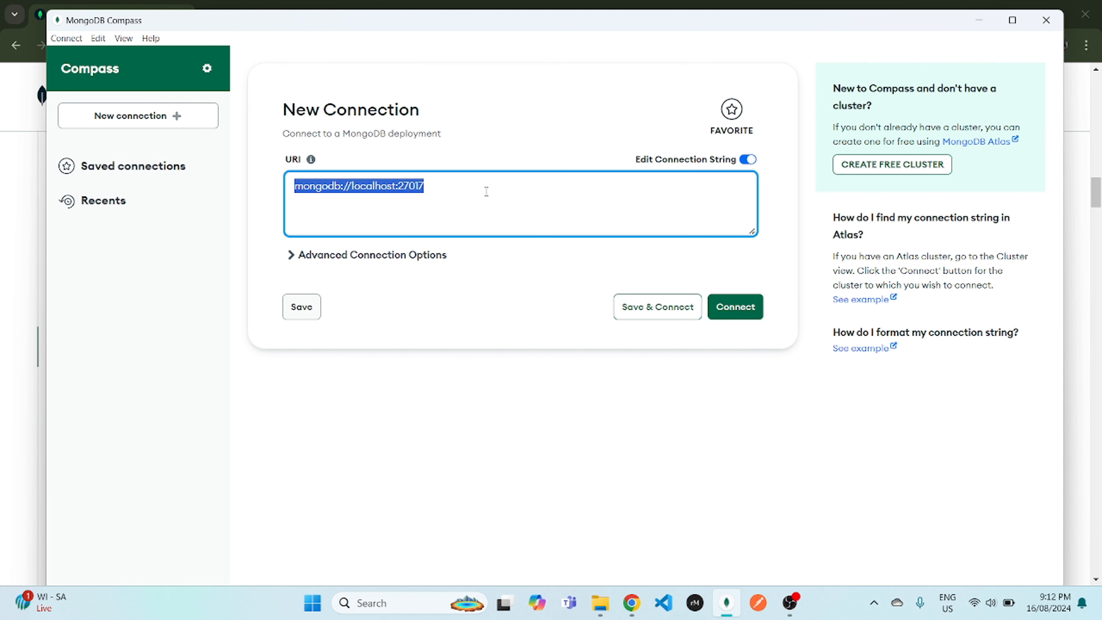
{"action": "left_click", "coordinate": [494, 191]}
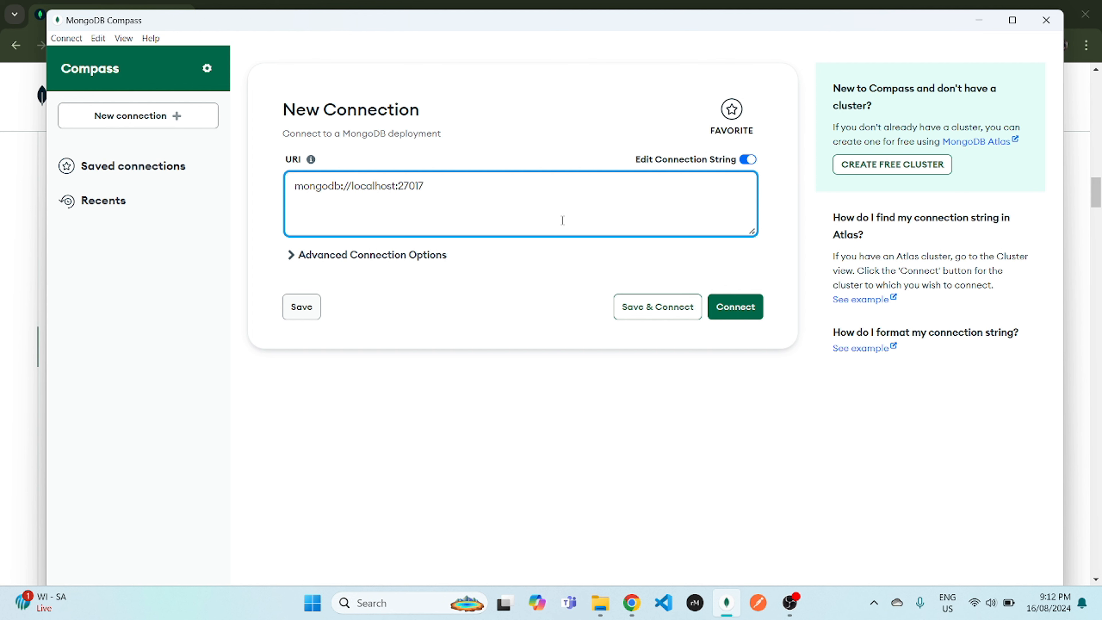
{"action": "left_click", "coordinate": [736, 307]}
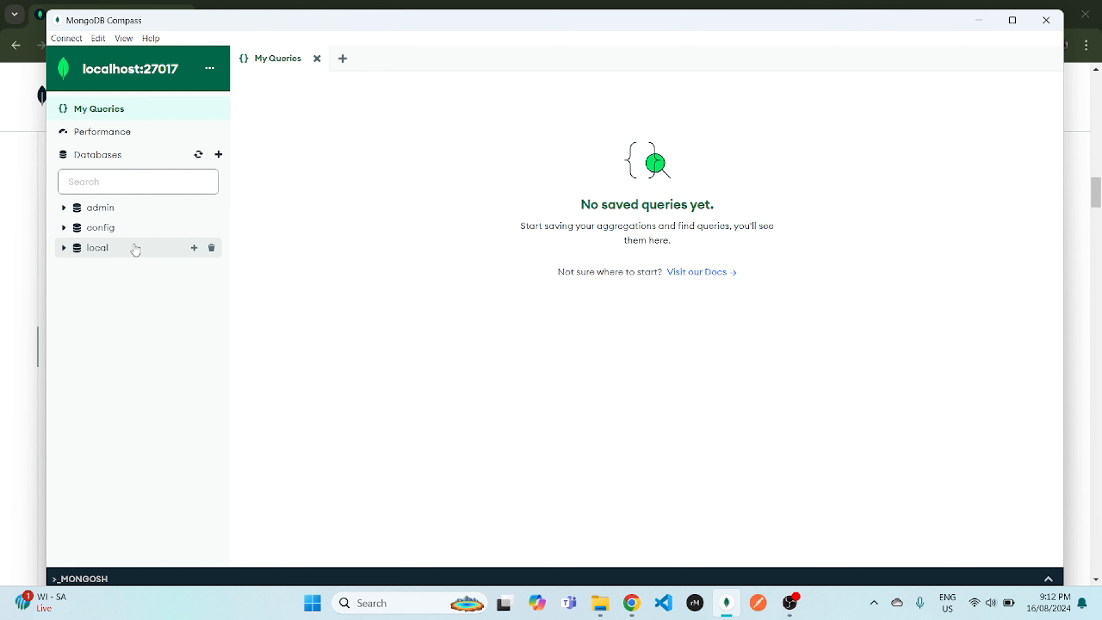
Step: Create a new database named TestDB with a collection named Demo
{"action": "left_click", "coordinate": [219, 154]}
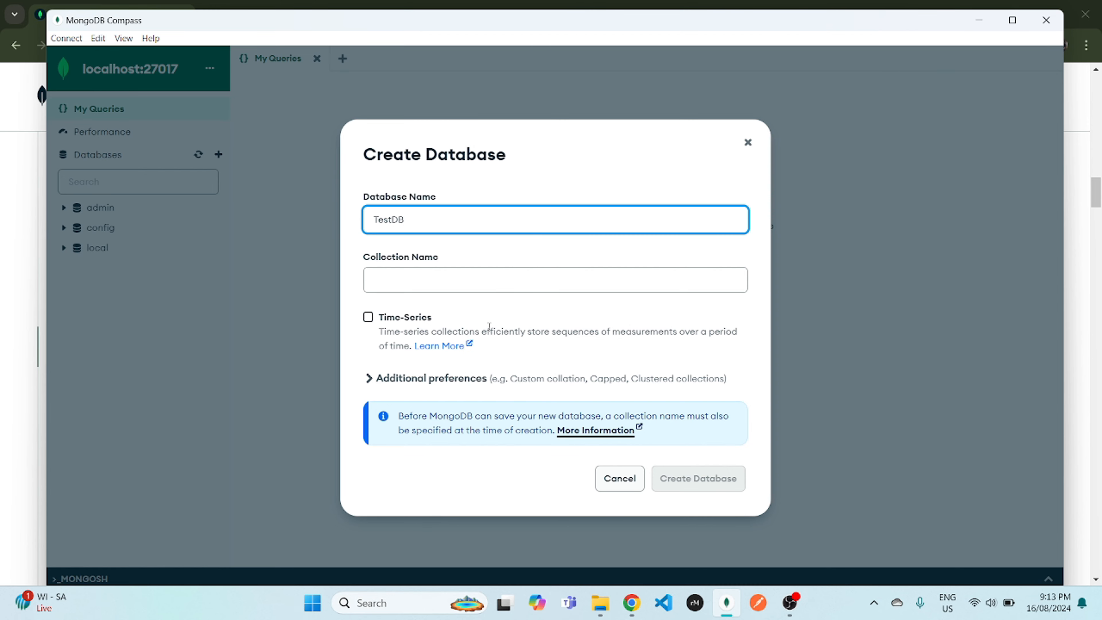
{"action": "left_click", "coordinate": [490, 281]}
{"action": "type", "text": "Demo"}
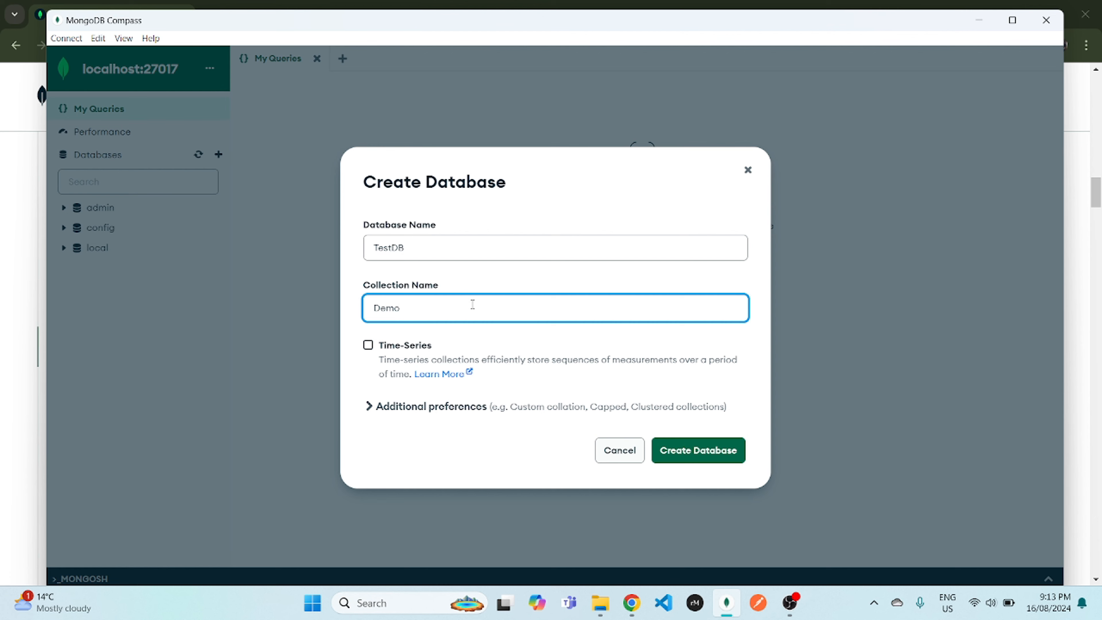
{"action": "left_click", "coordinate": [698, 451]}
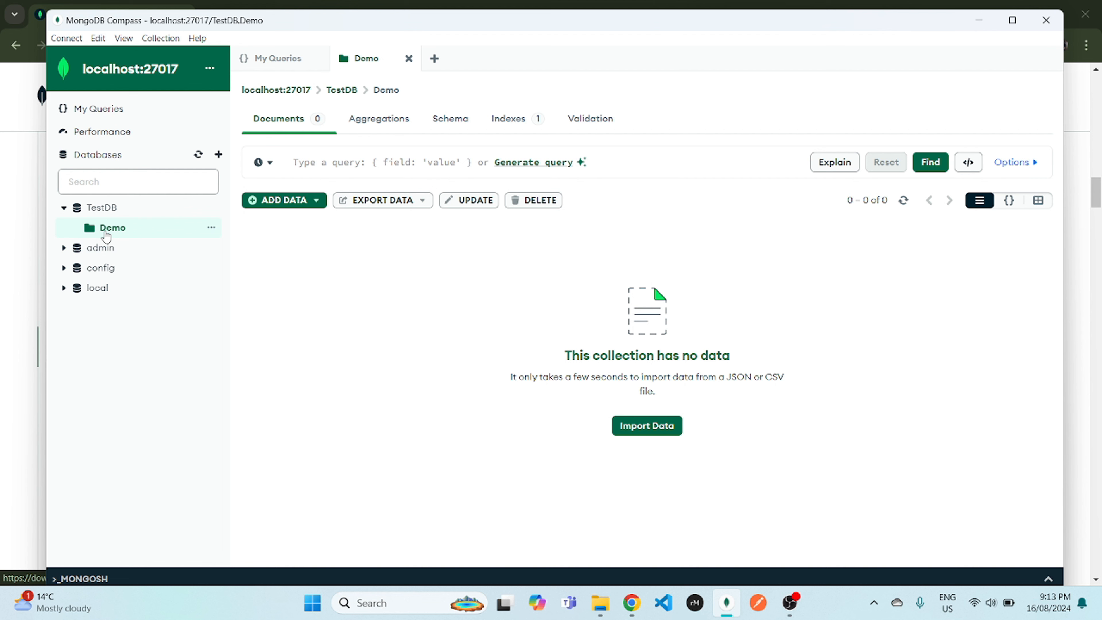
{"action": "left_click", "coordinate": [338, 161]}
{"action": "left_click", "coordinate": [380, 300]}
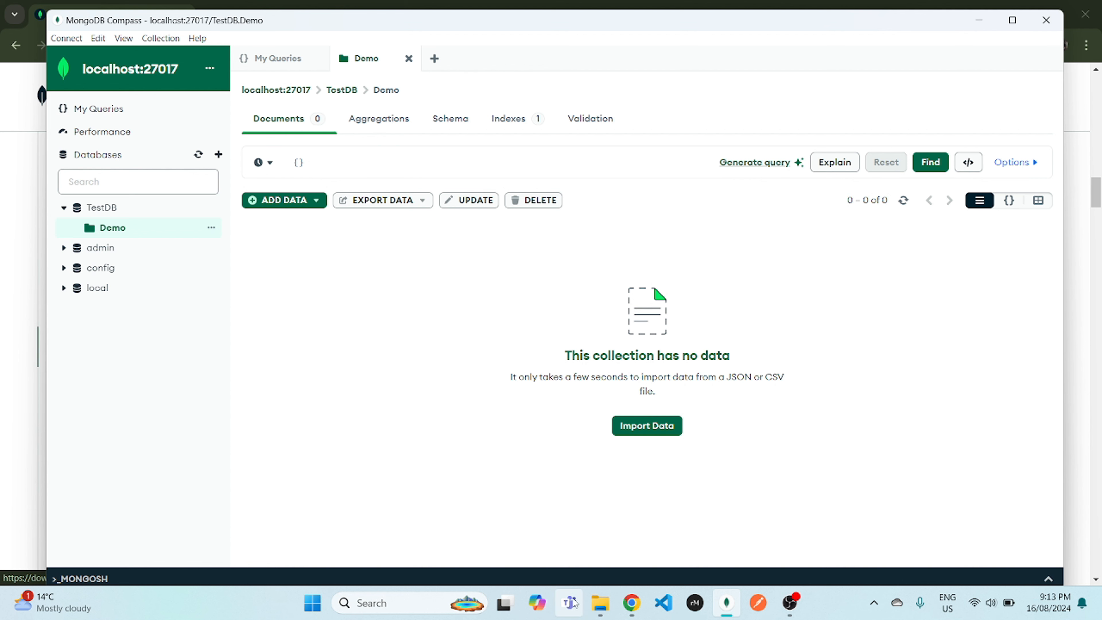
Step: Open Command Prompt and start the MongoDB shell with the mongosh command
{"action": "left_click", "coordinate": [373, 604]}
{"action": "type", "text": "com"}
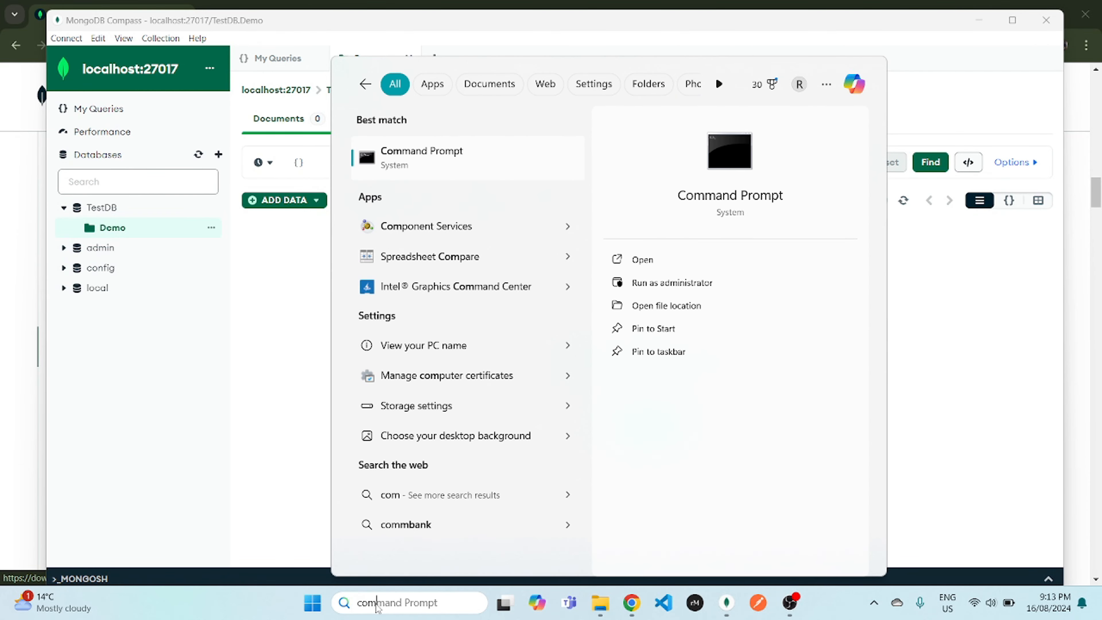
{"action": "key", "text": "Return"}
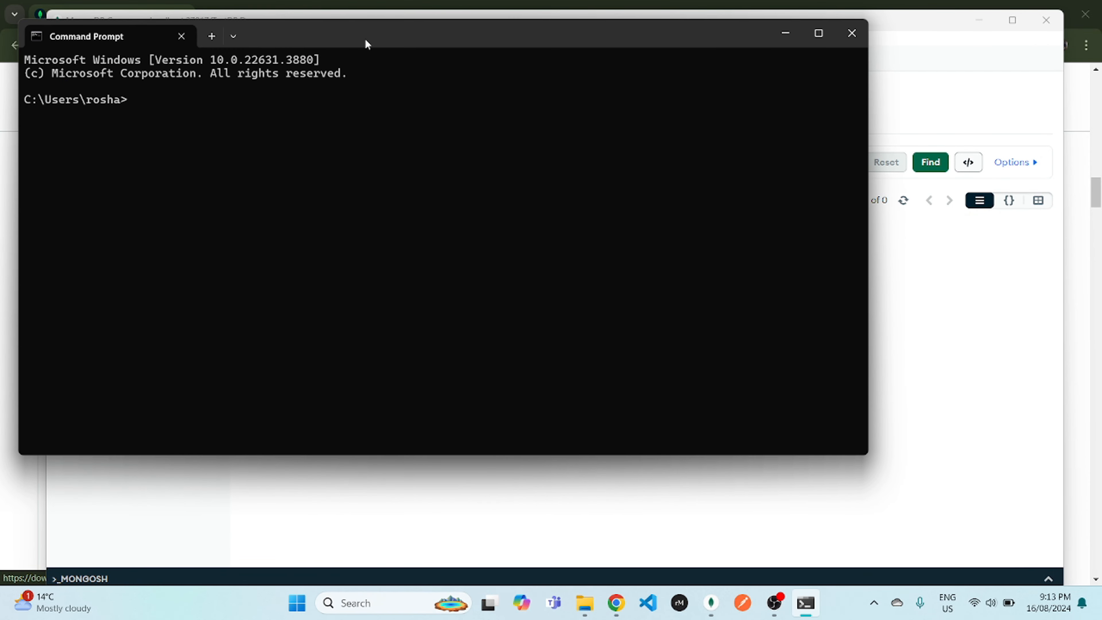
{"action": "left_click_drag", "start_coordinate": [365, 38], "coordinate": [514, 93]}
{"action": "type", "text": "m"}
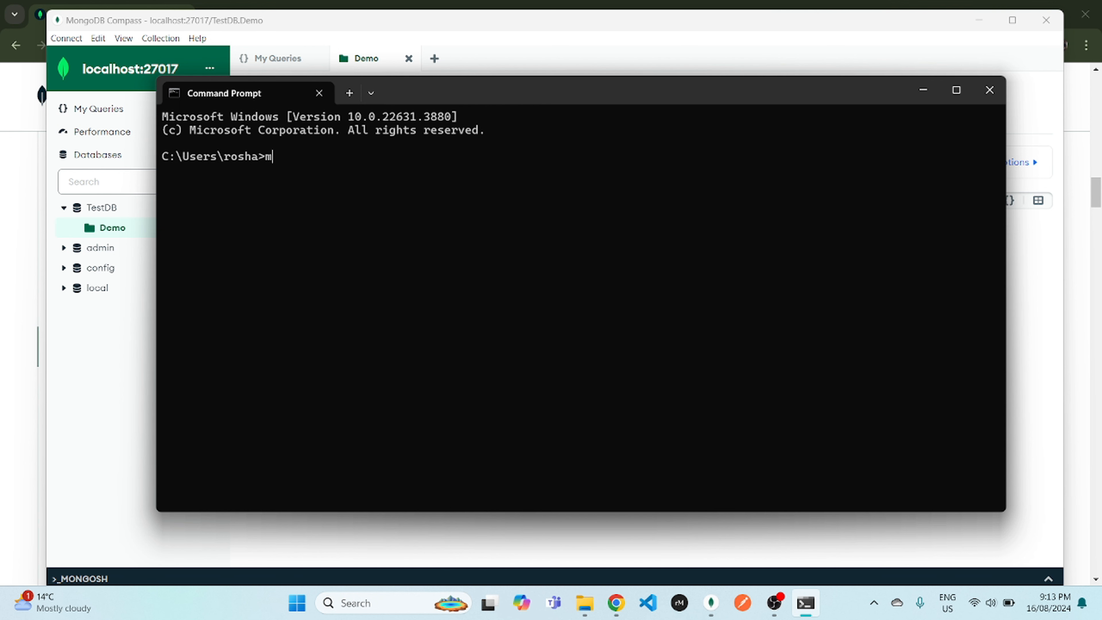
{"action": "type", "text": "ongosh"}
{"action": "key", "text": "Return"}
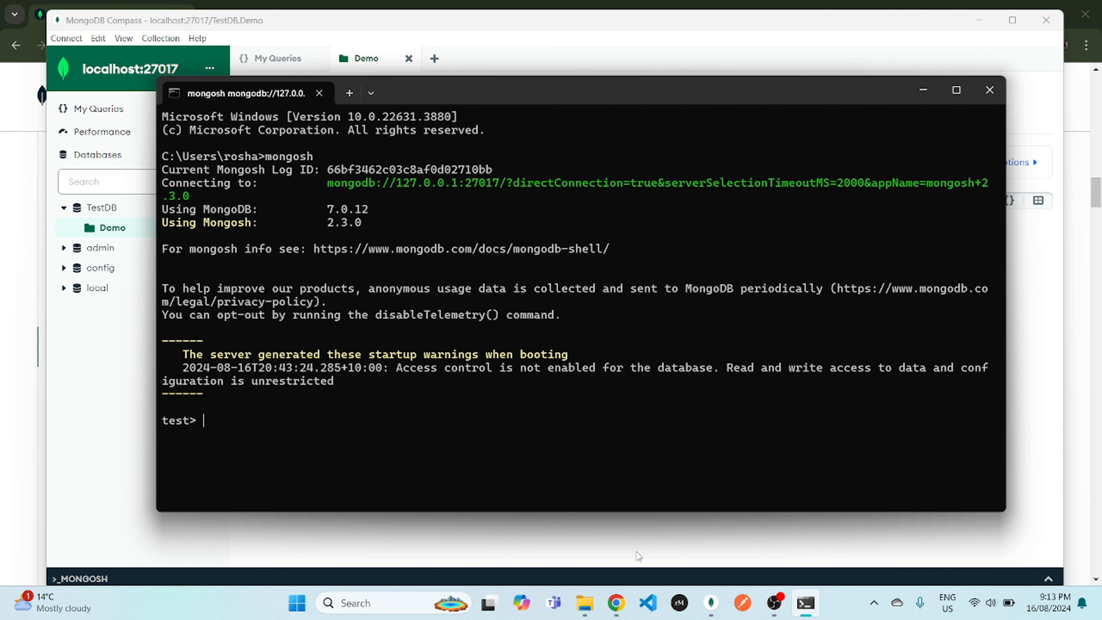
Step: Switch to Chrome and download MongoDB Shell 2.3.0 for Windows x64 (10+) as a zip package into the Downloads folder
{"action": "left_click", "coordinate": [616, 602]}
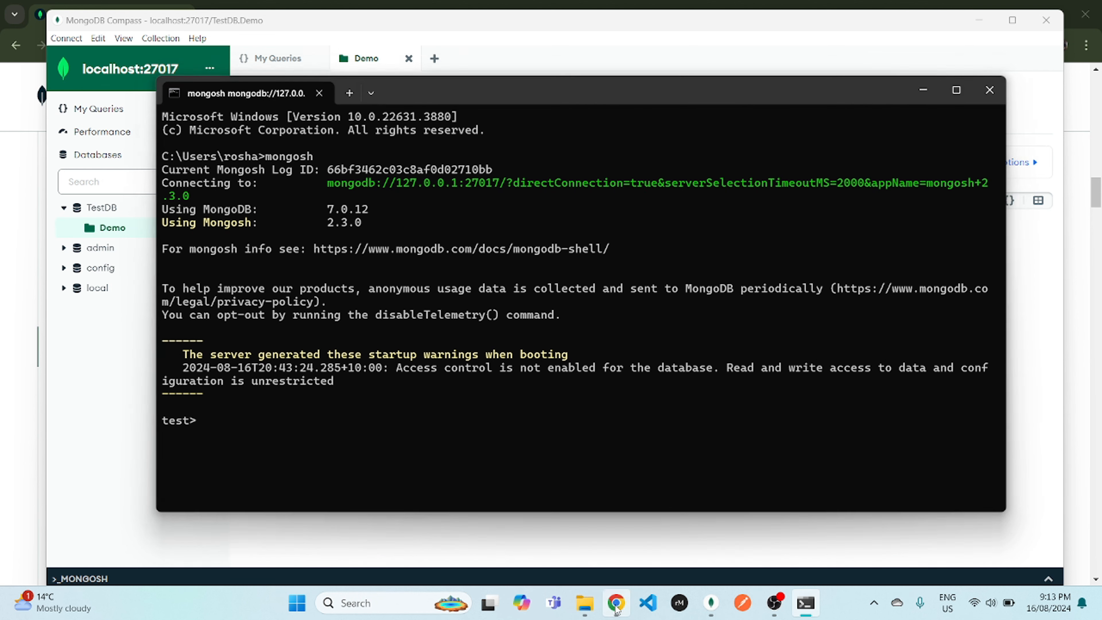
{"action": "scroll", "coordinate": [520, 404], "scroll_direction": "up", "scroll_amount": 15}
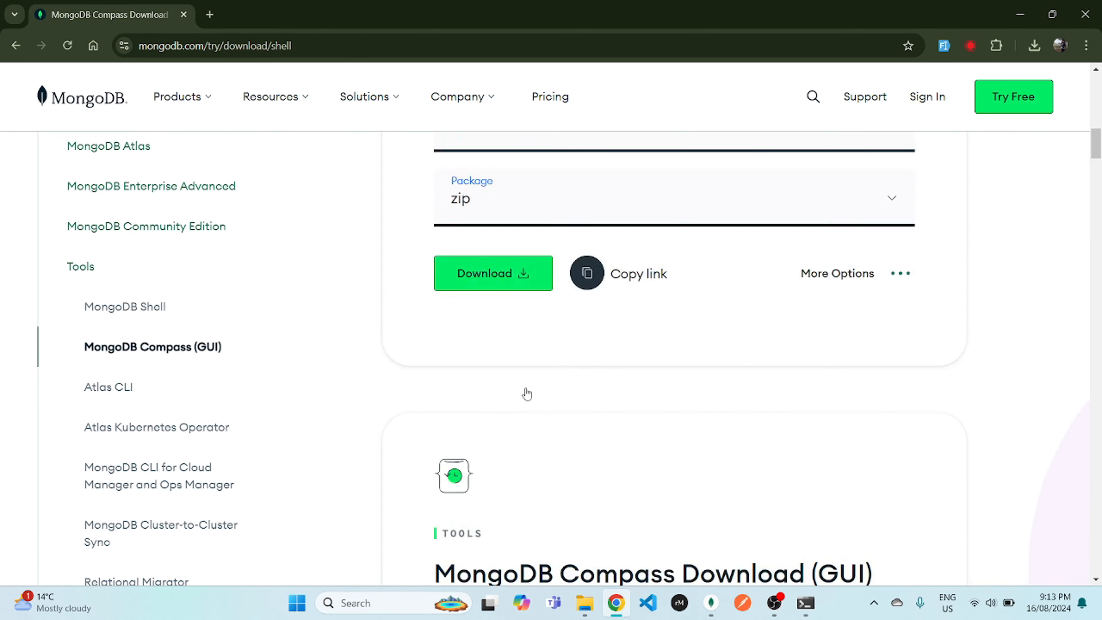
{"action": "scroll", "coordinate": [528, 393], "scroll_direction": "up", "scroll_amount": 7}
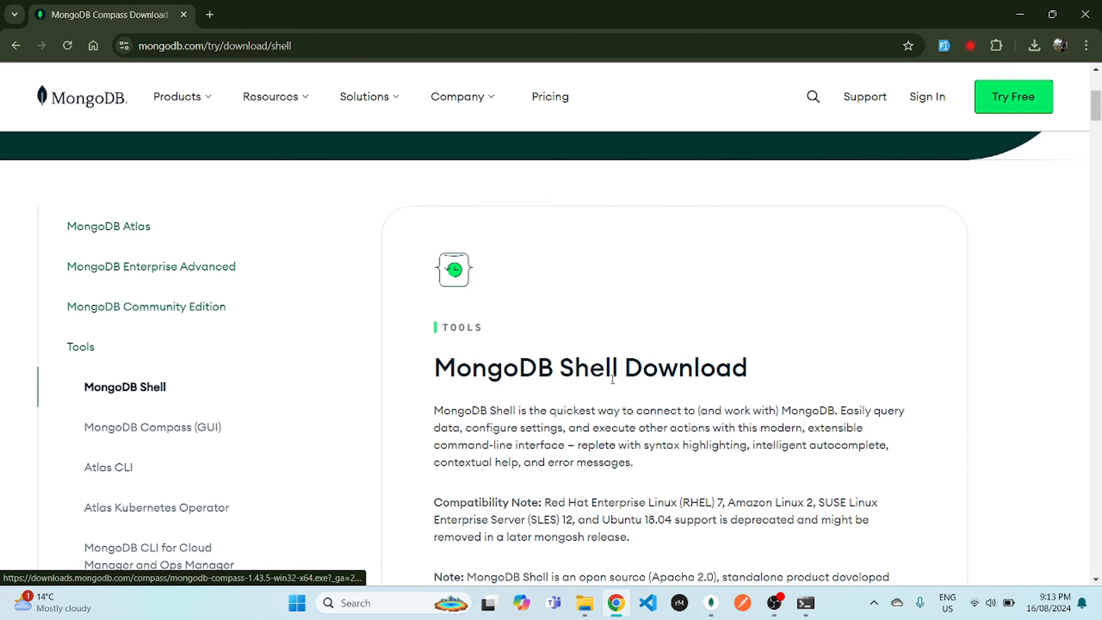
{"action": "scroll", "coordinate": [612, 379], "scroll_direction": "down", "scroll_amount": 8}
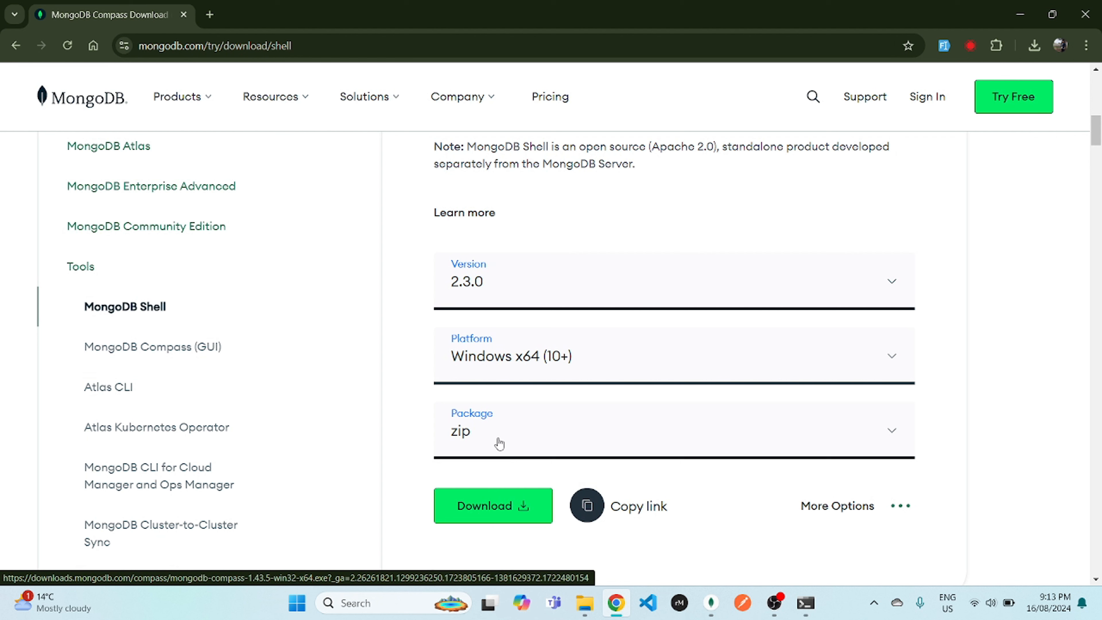
{"action": "left_click", "coordinate": [499, 443]}
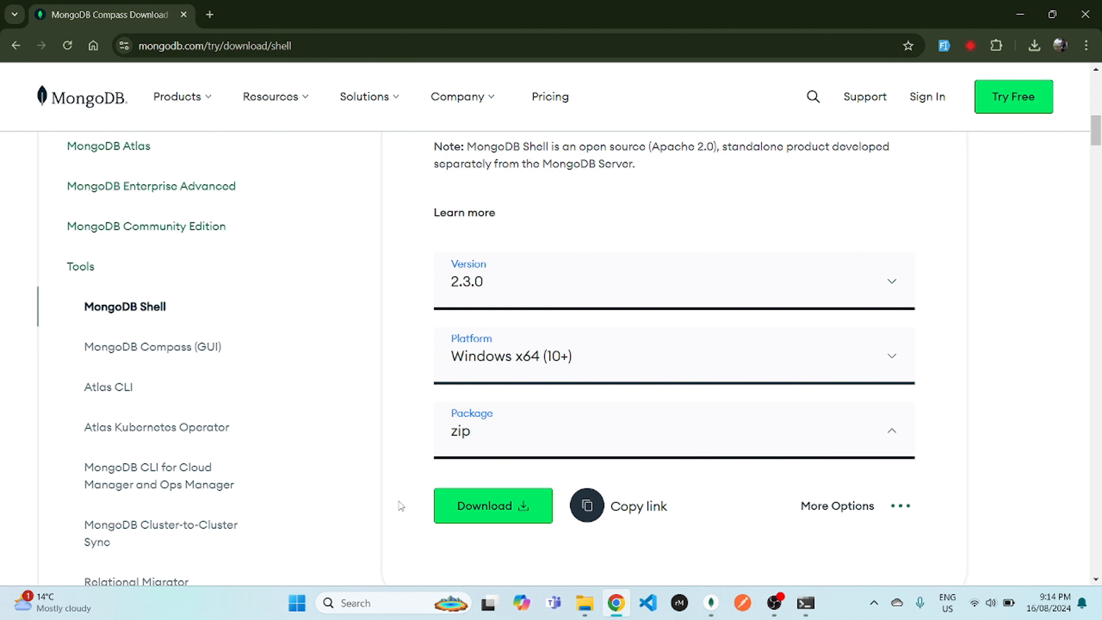
{"action": "left_click", "coordinate": [486, 511]}
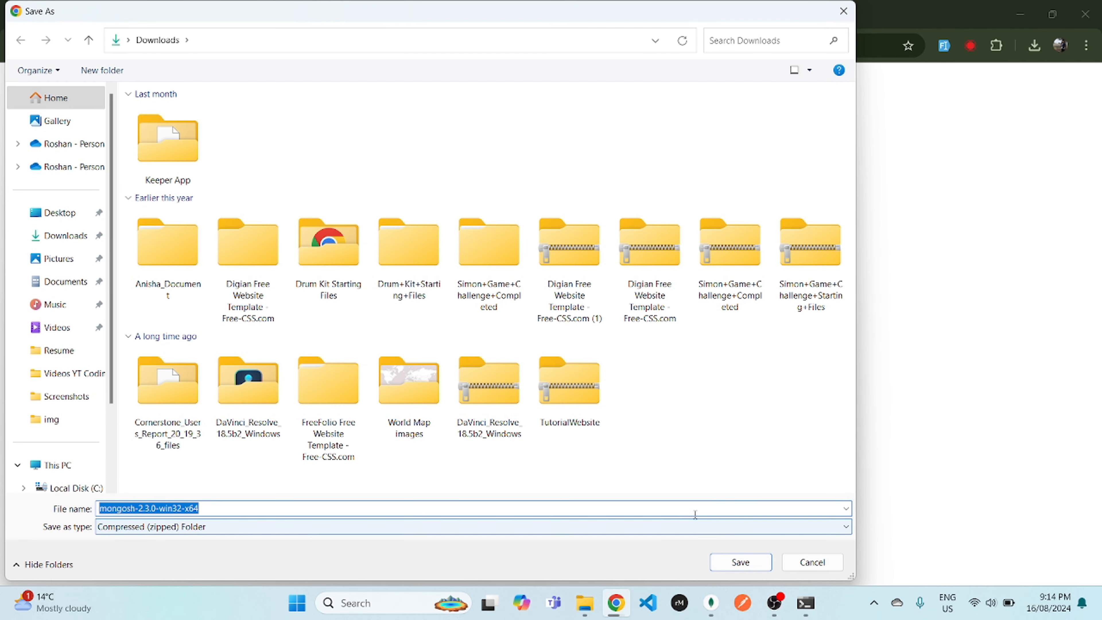
{"action": "left_click", "coordinate": [741, 562]}
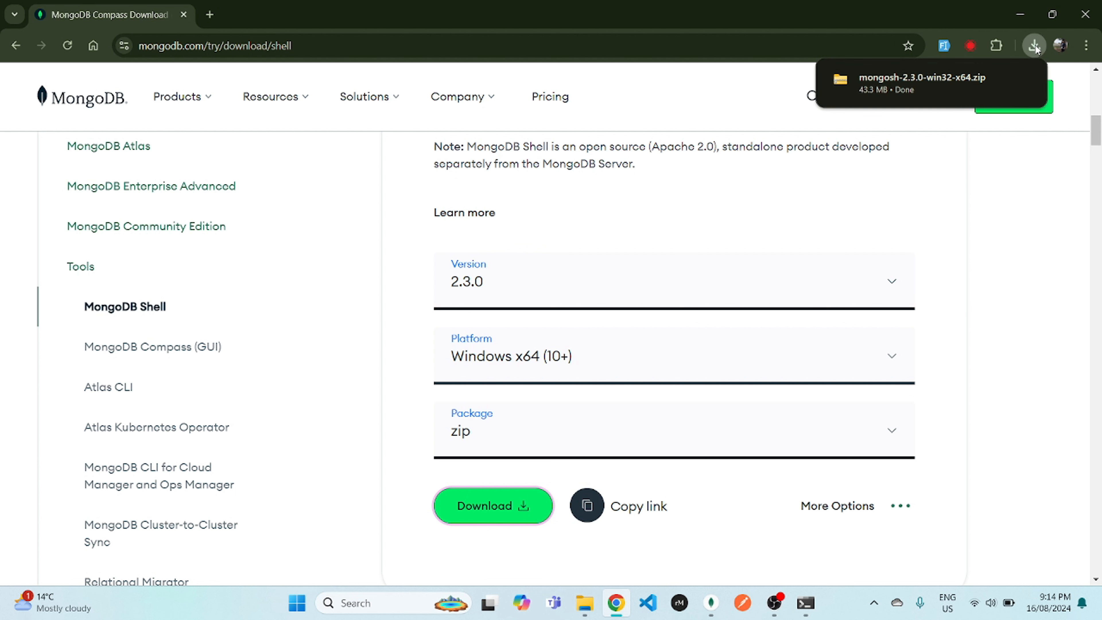
Step: Extract the downloaded mongosh-2.3.0-win32-x64 zip into C:\Program Files\MongoDB, granting administrator permission for the copy
{"action": "left_click", "coordinate": [920, 82]}
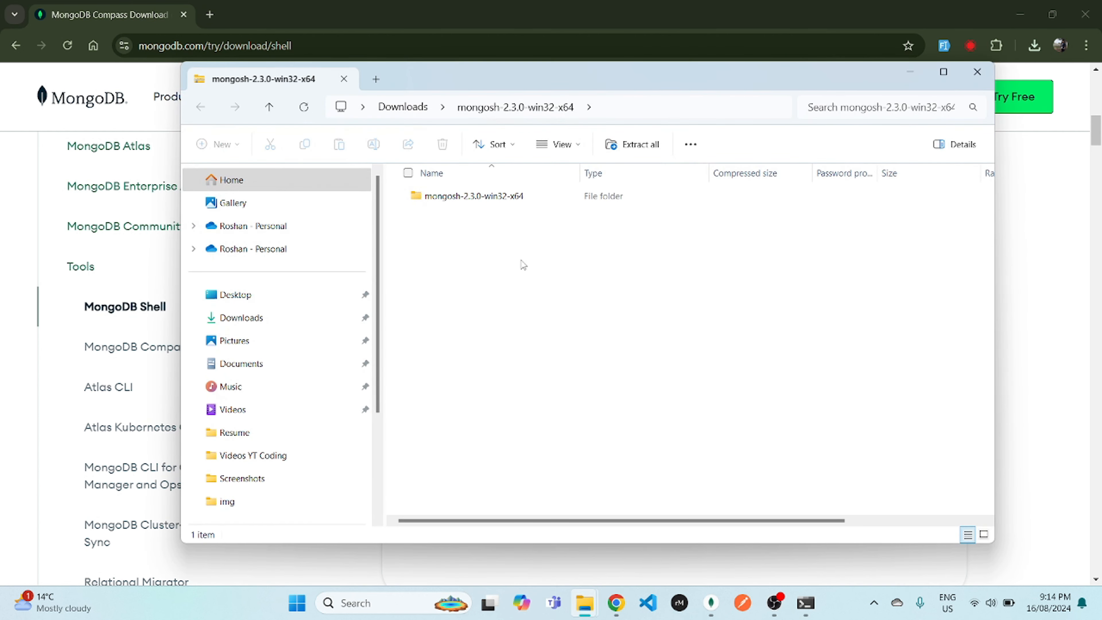
{"action": "left_click", "coordinate": [473, 196]}
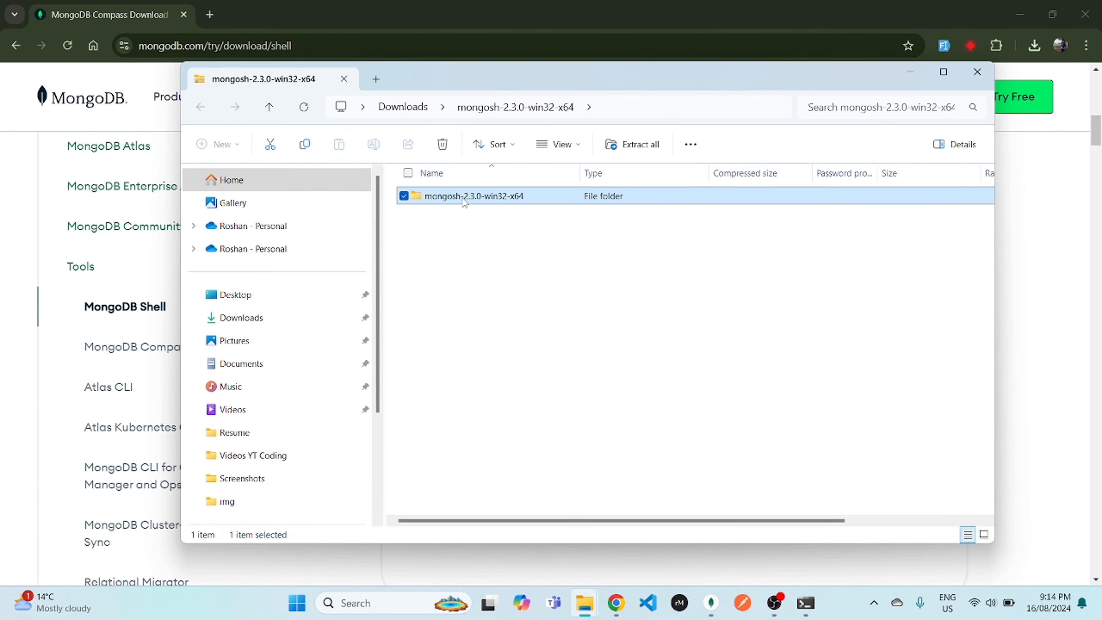
{"action": "left_click", "coordinate": [634, 144]}
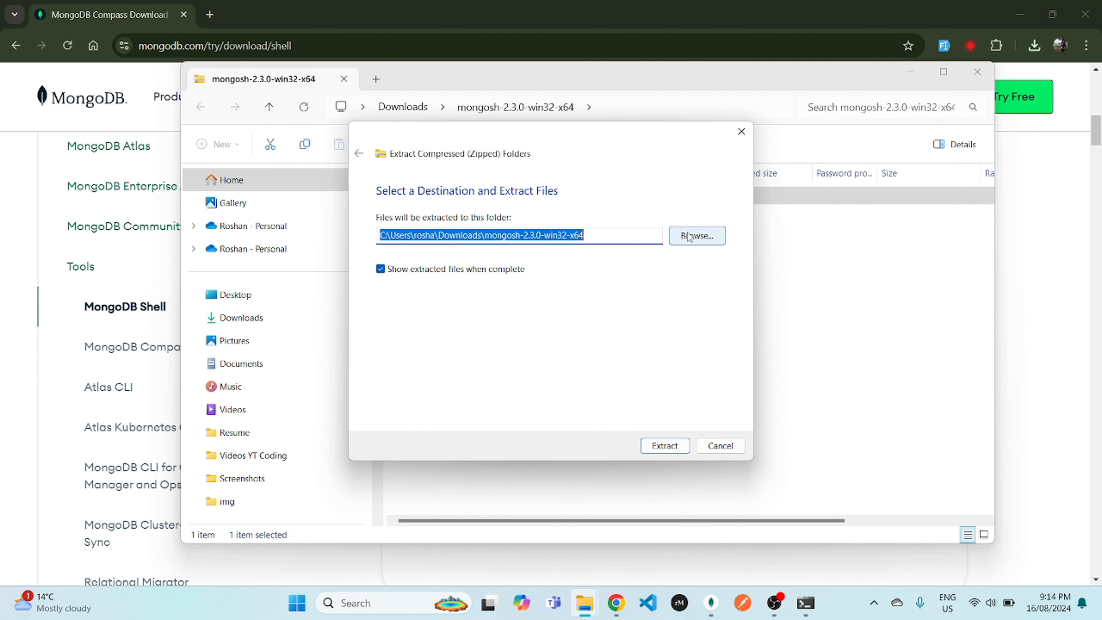
{"action": "left_click", "coordinate": [697, 236]}
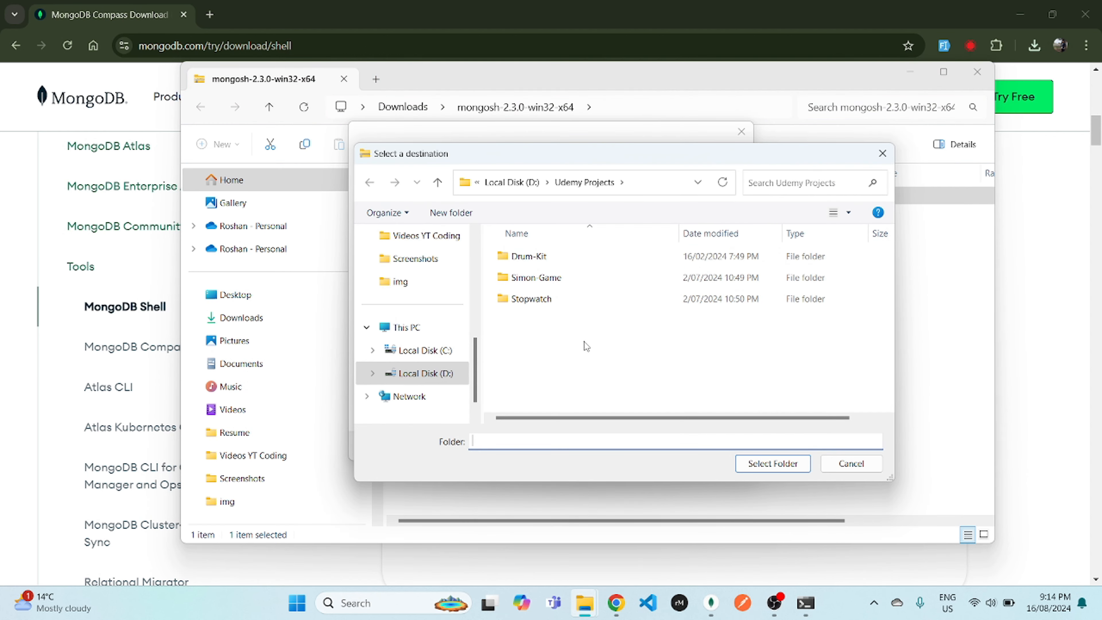
{"action": "left_click", "coordinate": [434, 333]}
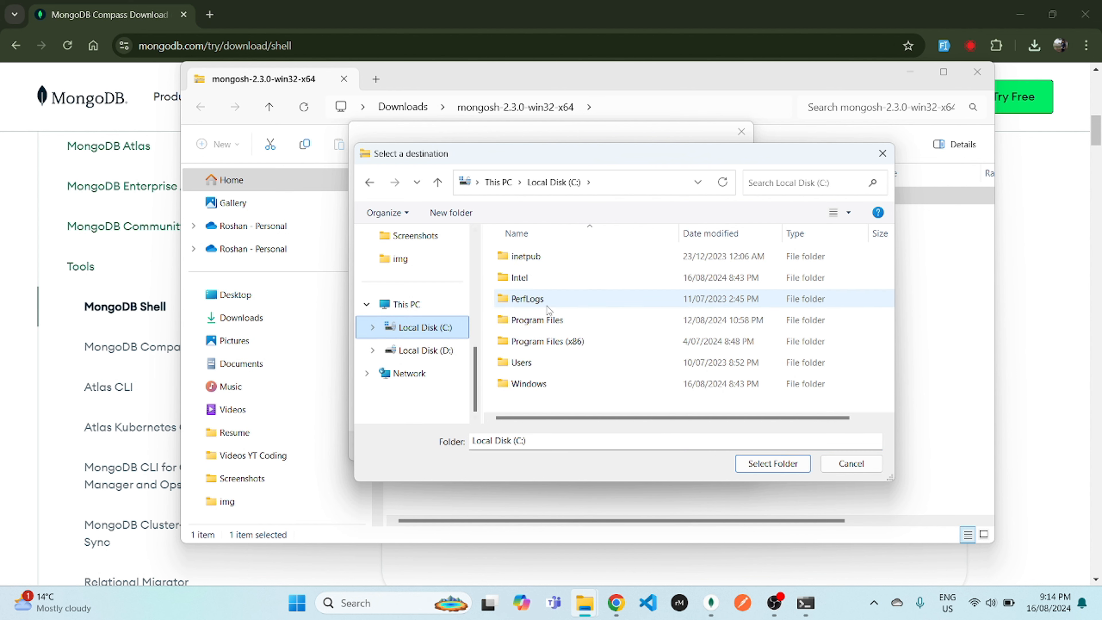
{"action": "double_click", "coordinate": [539, 320]}
{"action": "scroll", "coordinate": [560, 263], "scroll_direction": "down", "scroll_amount": 3}
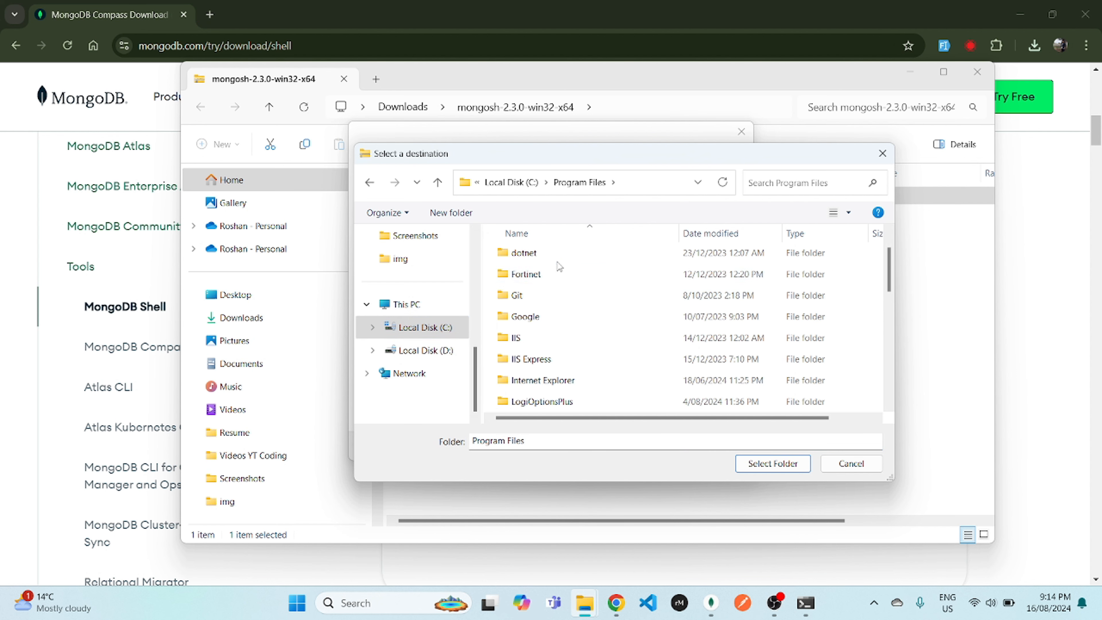
{"action": "scroll", "coordinate": [577, 321], "scroll_direction": "down", "scroll_amount": 2}
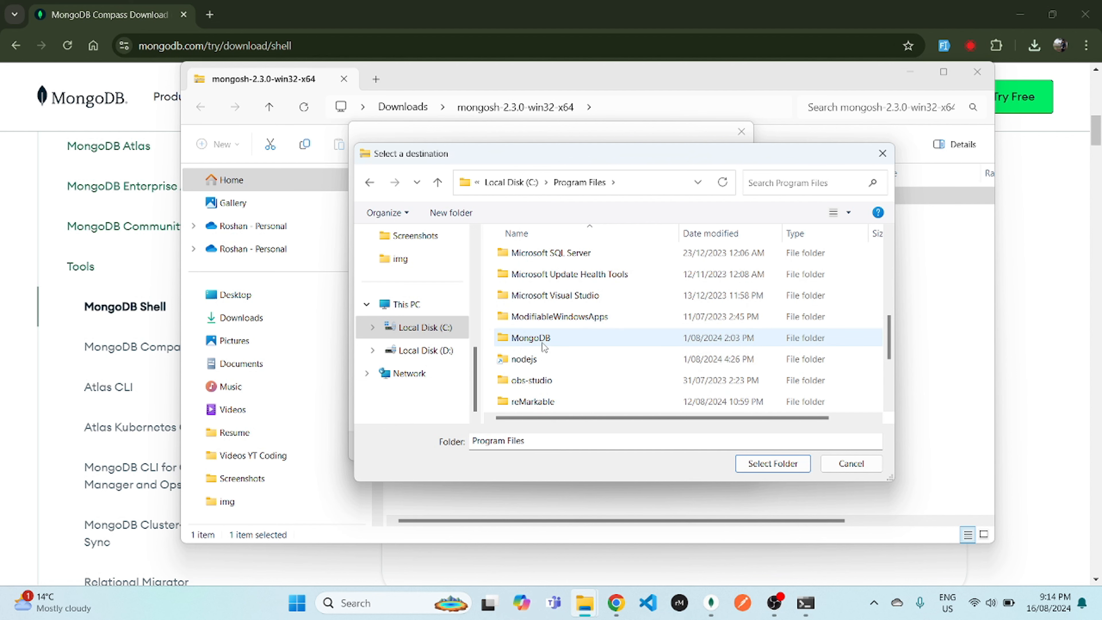
{"action": "double_click", "coordinate": [546, 343]}
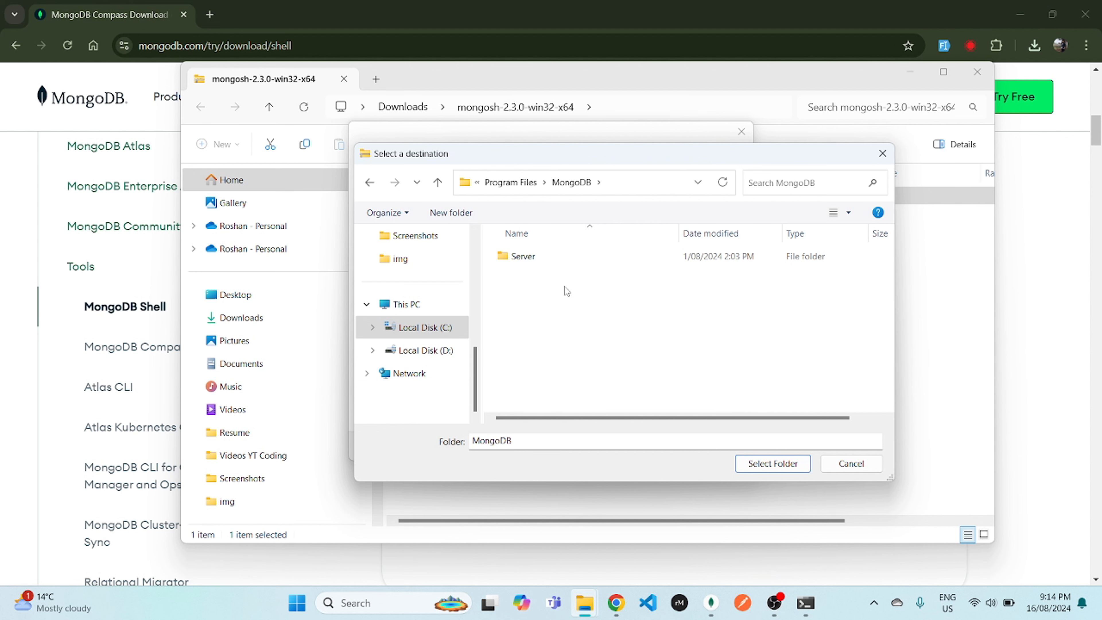
{"action": "left_click", "coordinate": [772, 465]}
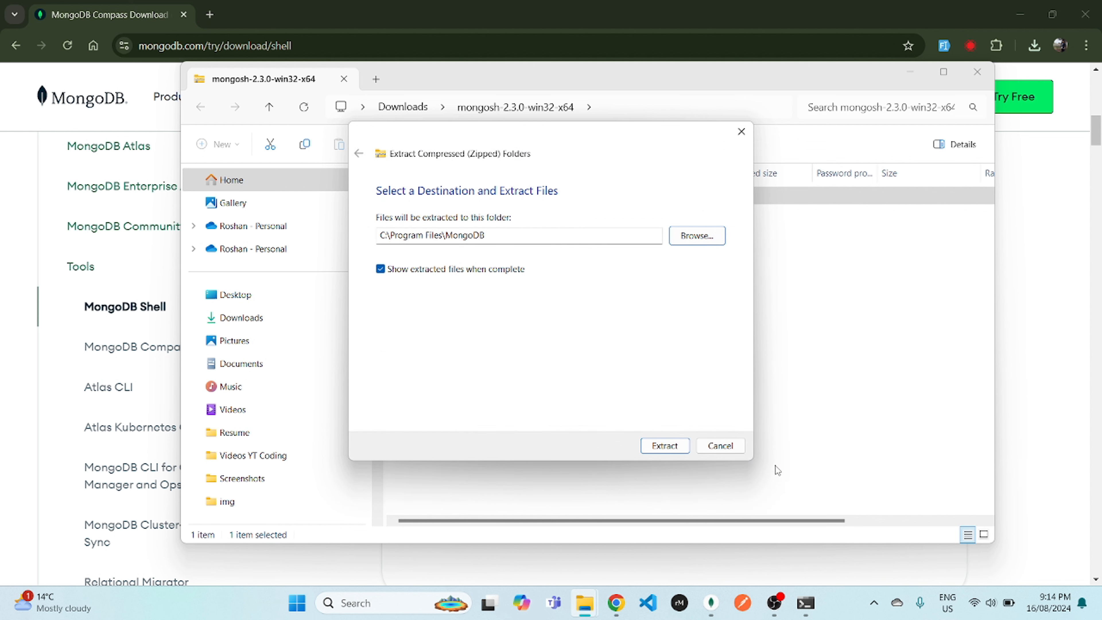
{"action": "left_click", "coordinate": [673, 448]}
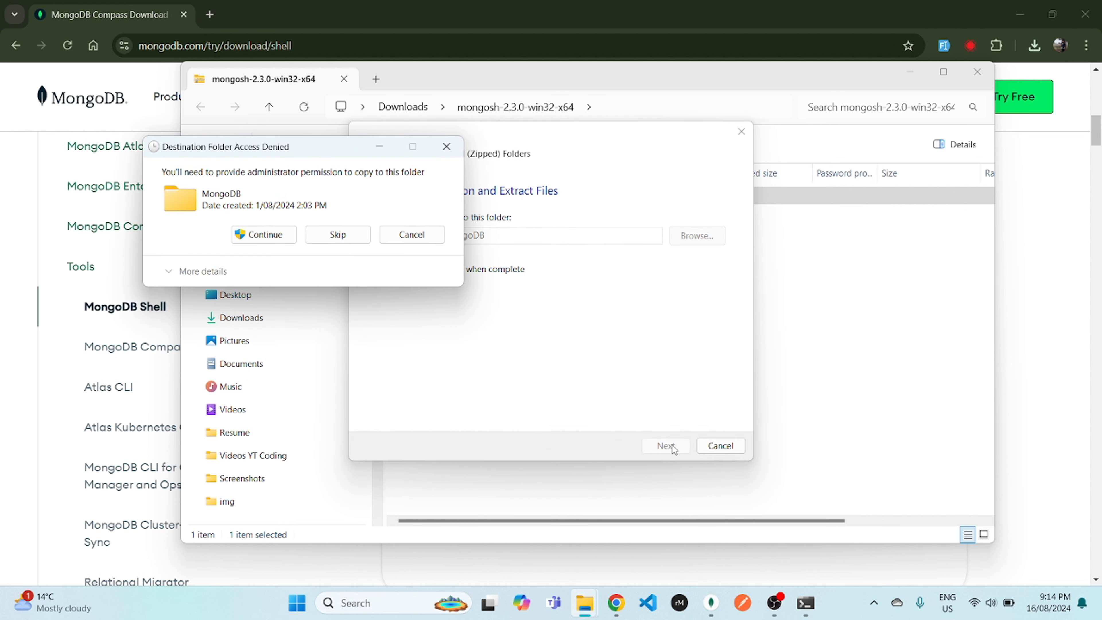
{"action": "left_click", "coordinate": [239, 232]}
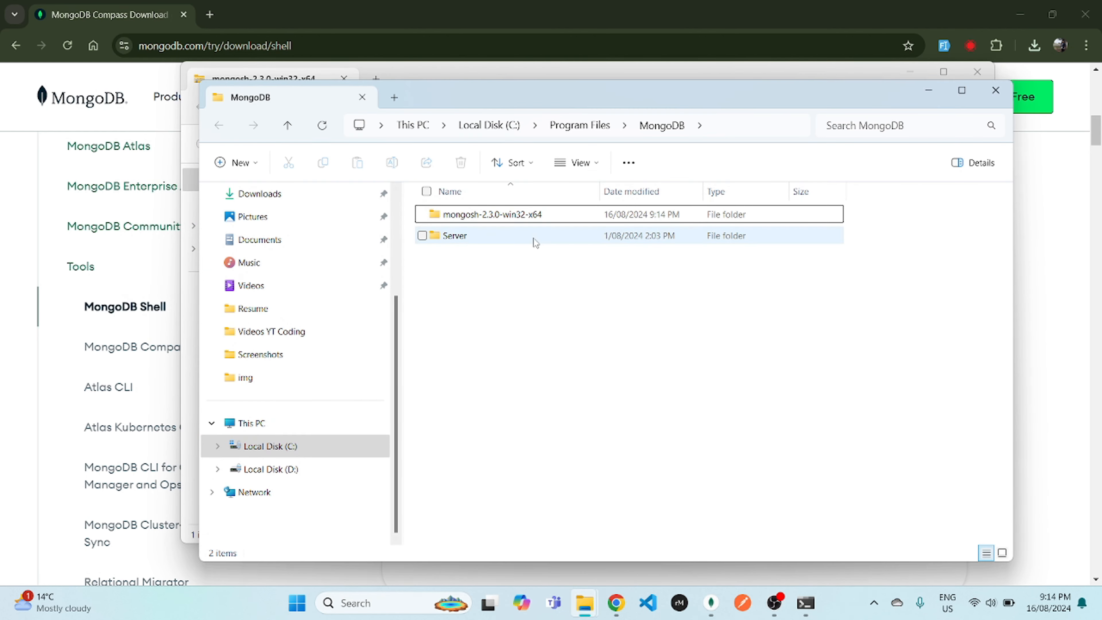
Step: Open the bin folder inside the extracted mongosh-2.3.0-win32-x64 folder and copy its full path
{"action": "double_click", "coordinate": [546, 217]}
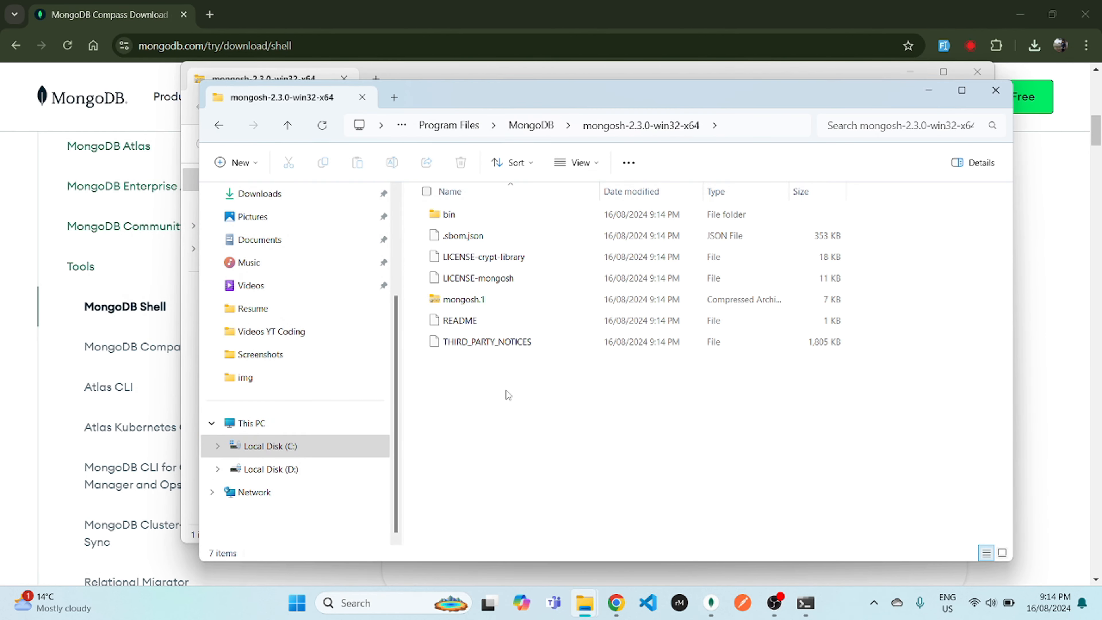
{"action": "double_click", "coordinate": [461, 217]}
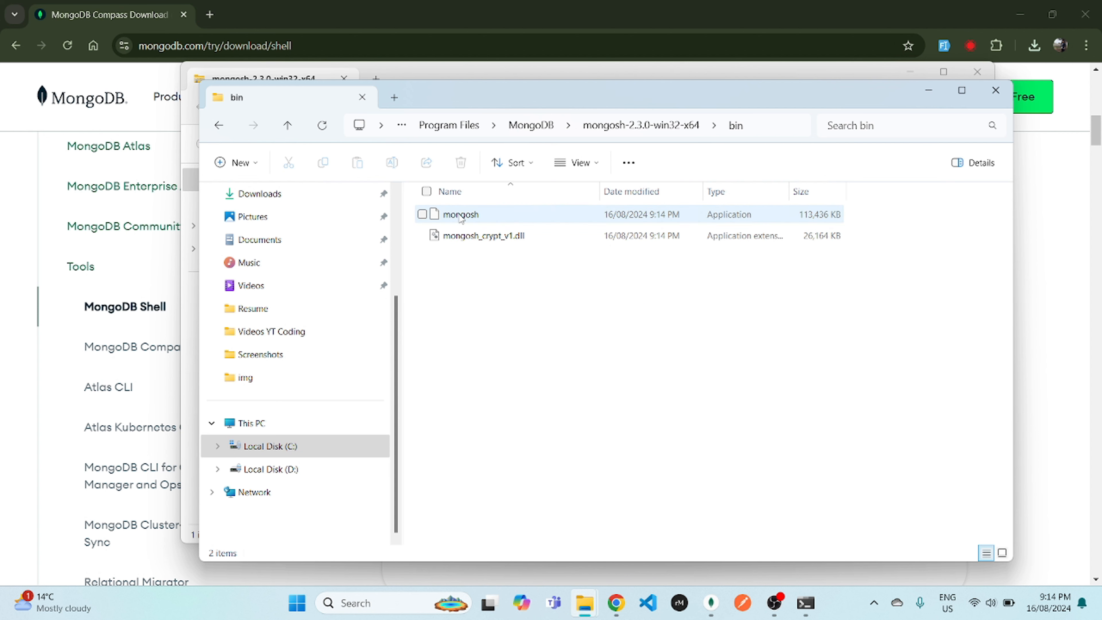
{"action": "left_click", "coordinate": [764, 129]}
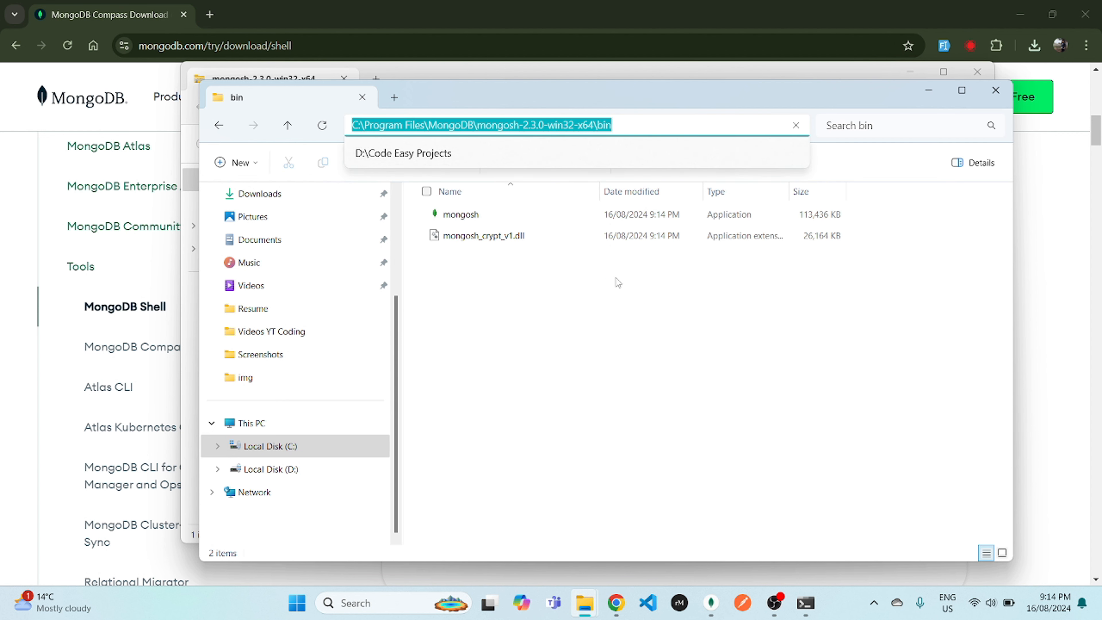
{"action": "right_click", "coordinate": [586, 123]}
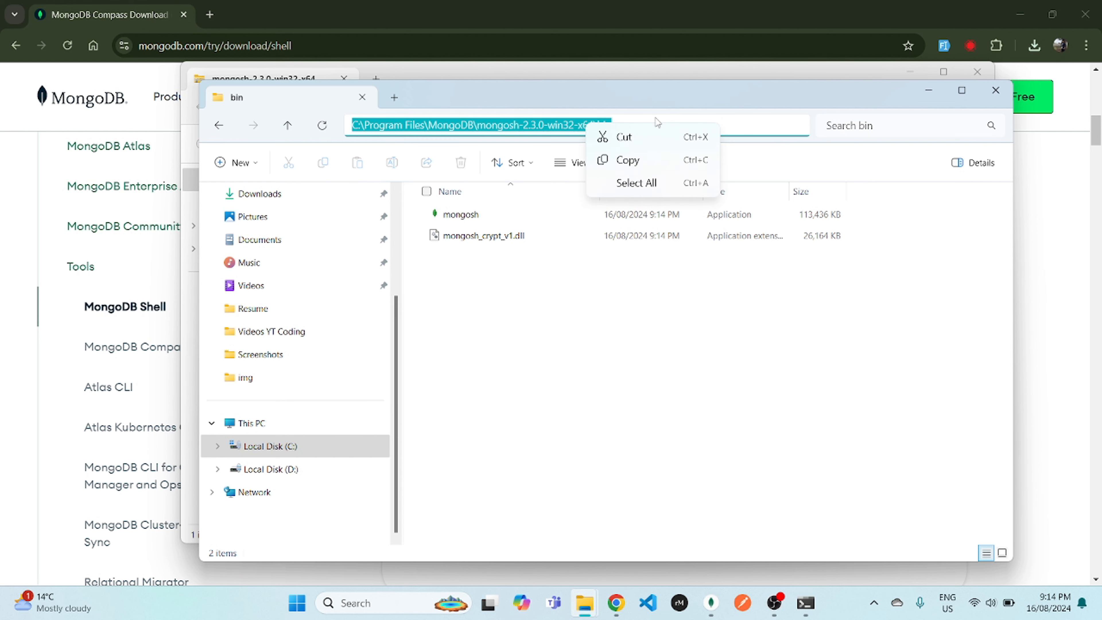
{"action": "left_click", "coordinate": [630, 164]}
{"action": "left_click", "coordinate": [651, 375]}
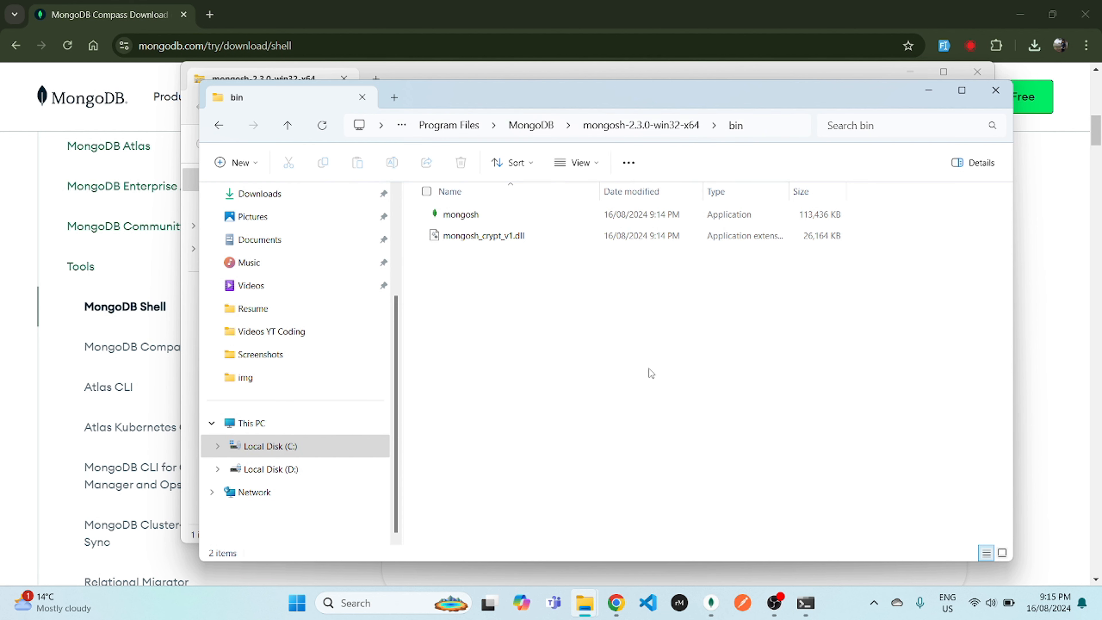
Step: Search Windows for the system environment variables settings and open the Environment Variables dialog
{"action": "left_click", "coordinate": [362, 603]}
{"action": "type", "text": "environ"}
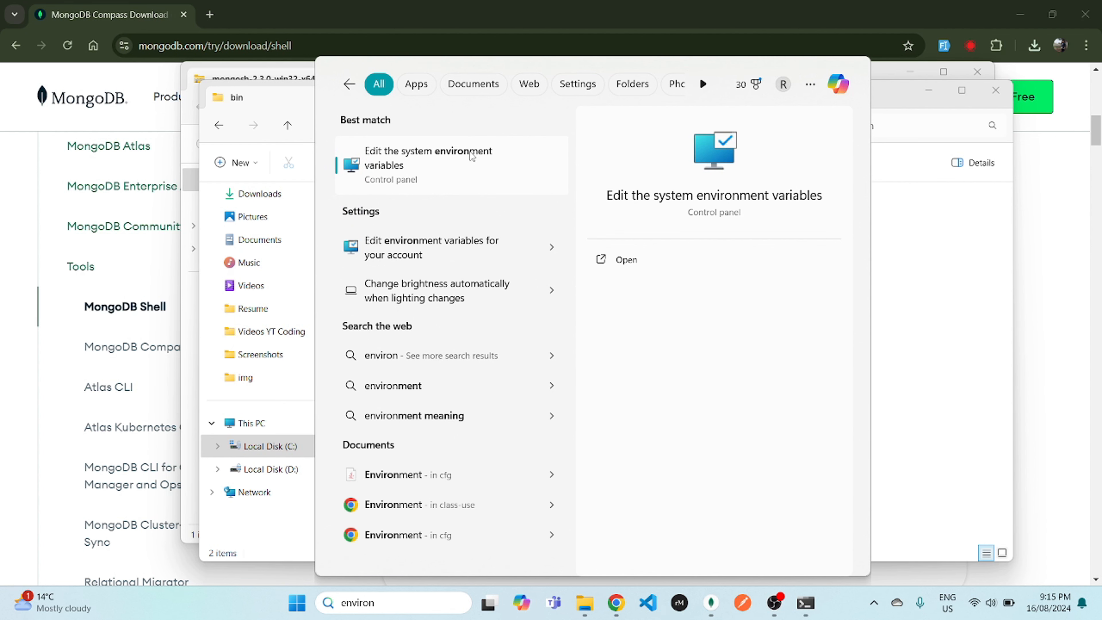
{"action": "left_click", "coordinate": [484, 174]}
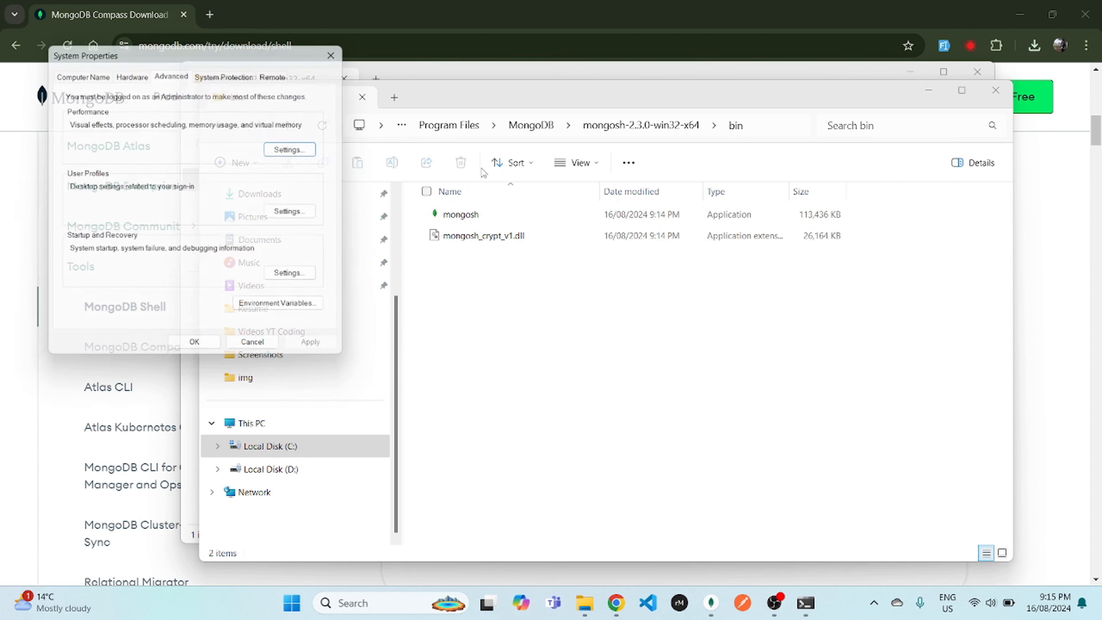
{"action": "left_click_drag", "start_coordinate": [328, 79], "coordinate": [411, 72]}
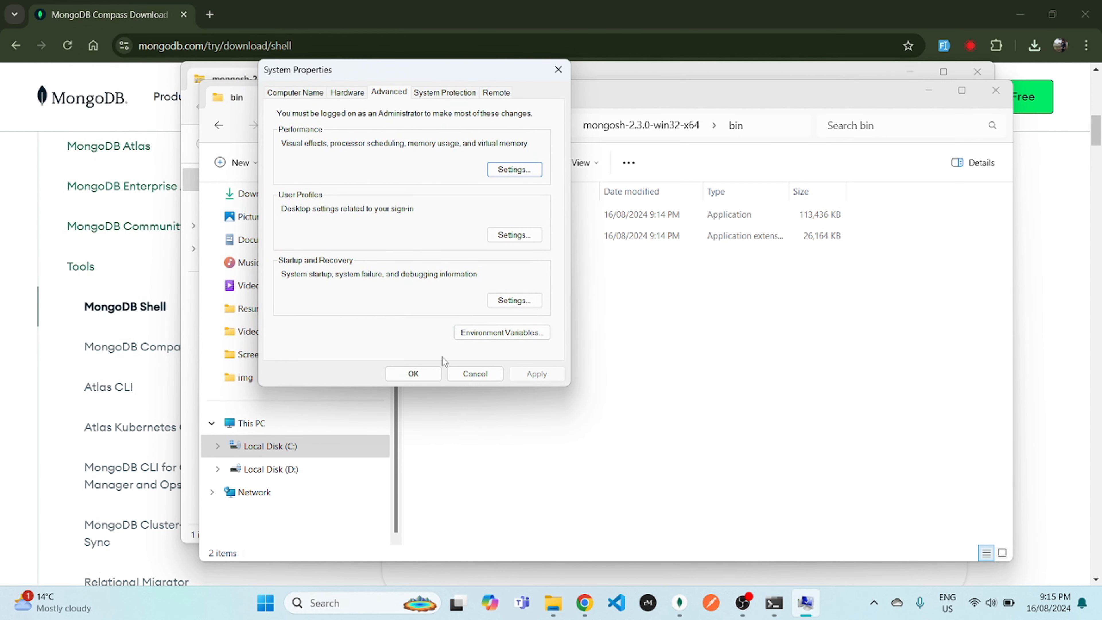
{"action": "left_click", "coordinate": [502, 334]}
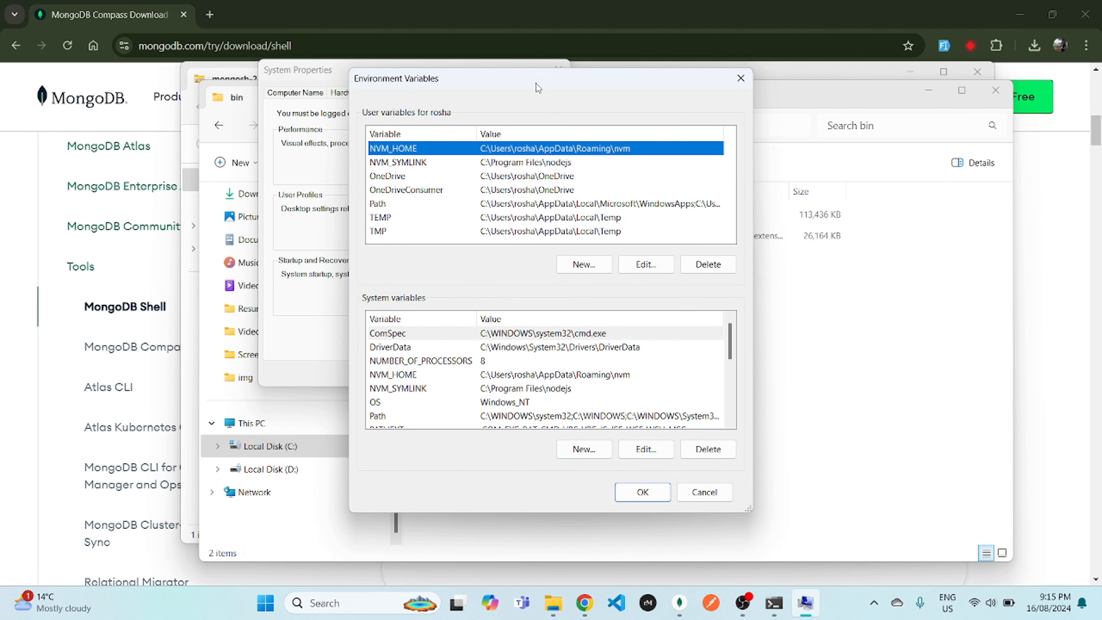
{"action": "left_click_drag", "start_coordinate": [538, 87], "coordinate": [540, 55]}
Step: Add C:\Program Files\MongoDB\mongosh-2.3.0-win32-x64\bin as a new entry in the system Path variable and save the changes
{"action": "scroll", "coordinate": [581, 331], "scroll_direction": "down", "scroll_amount": 2}
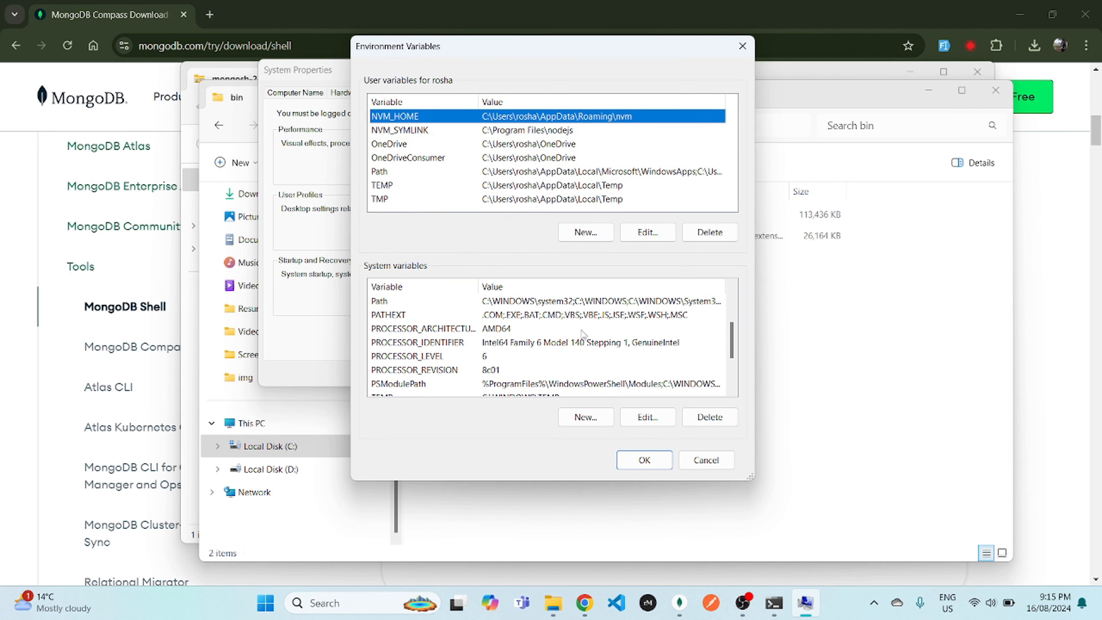
{"action": "scroll", "coordinate": [582, 331], "scroll_direction": "up", "scroll_amount": 2}
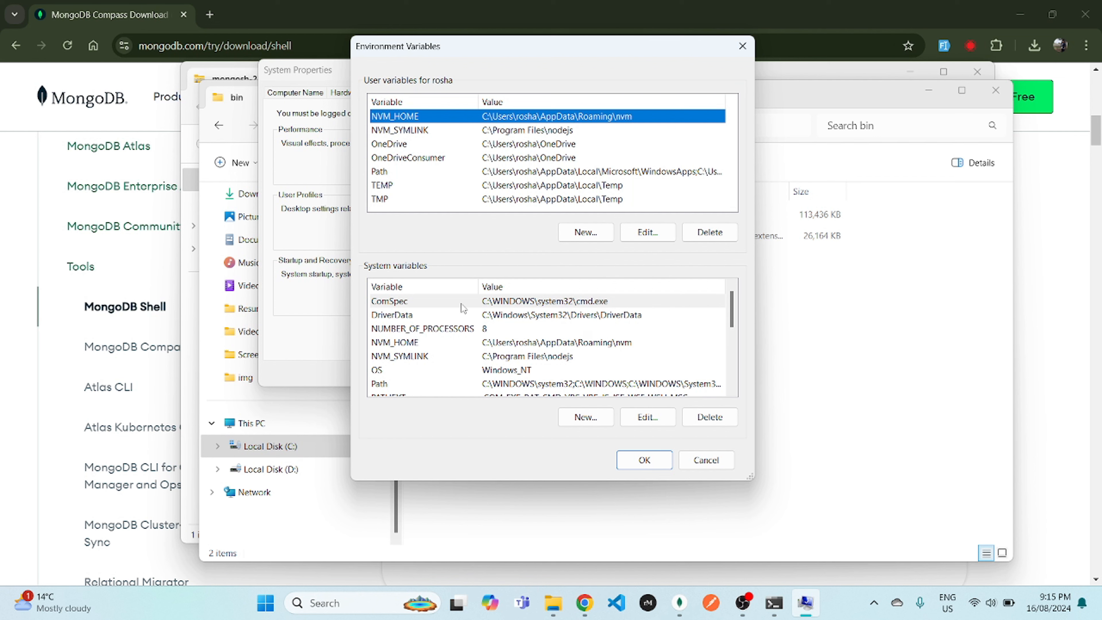
{"action": "scroll", "coordinate": [464, 307], "scroll_direction": "down", "scroll_amount": 1}
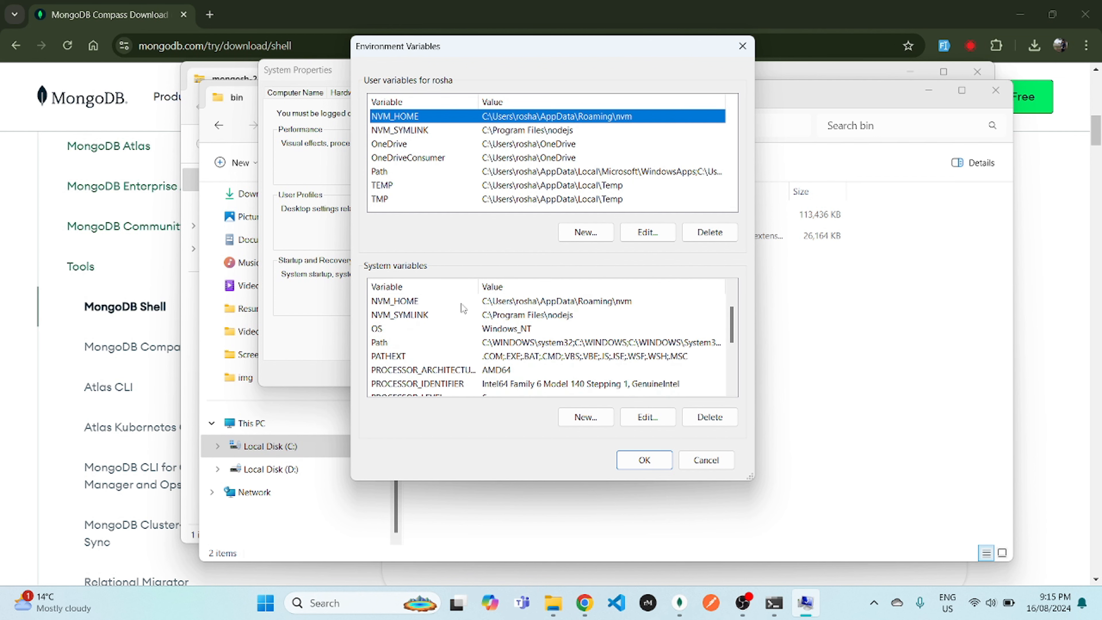
{"action": "left_click", "coordinate": [648, 418]}
{"action": "left_click", "coordinate": [685, 146]}
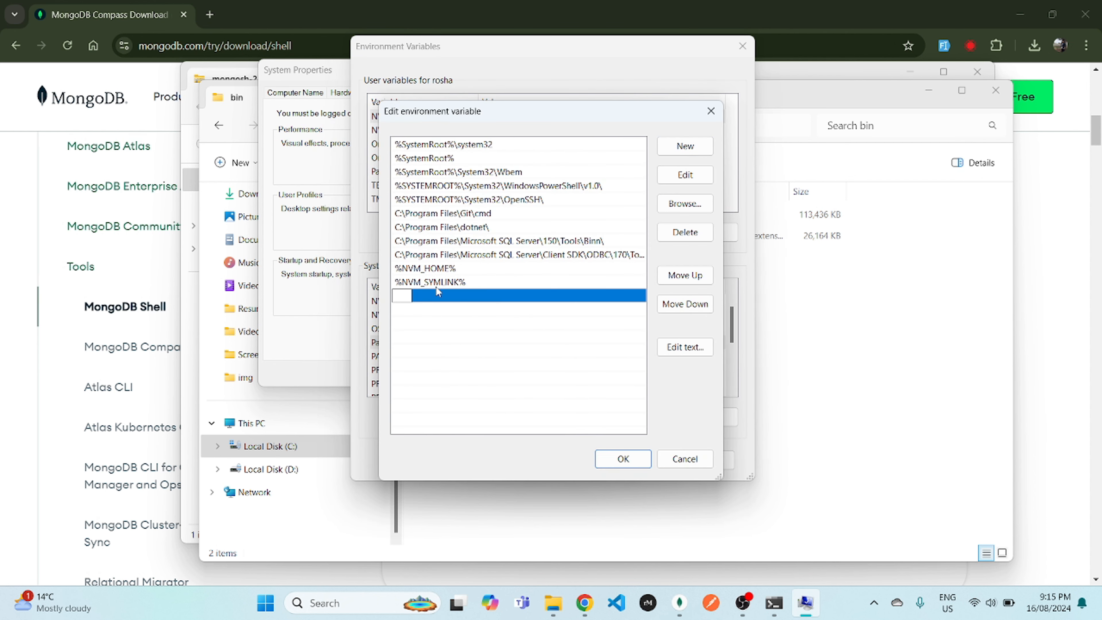
{"action": "type", "text": "C:\\Program Files\\MongoDB\\mongosh-2.3.0-win32-x64\\bin"}
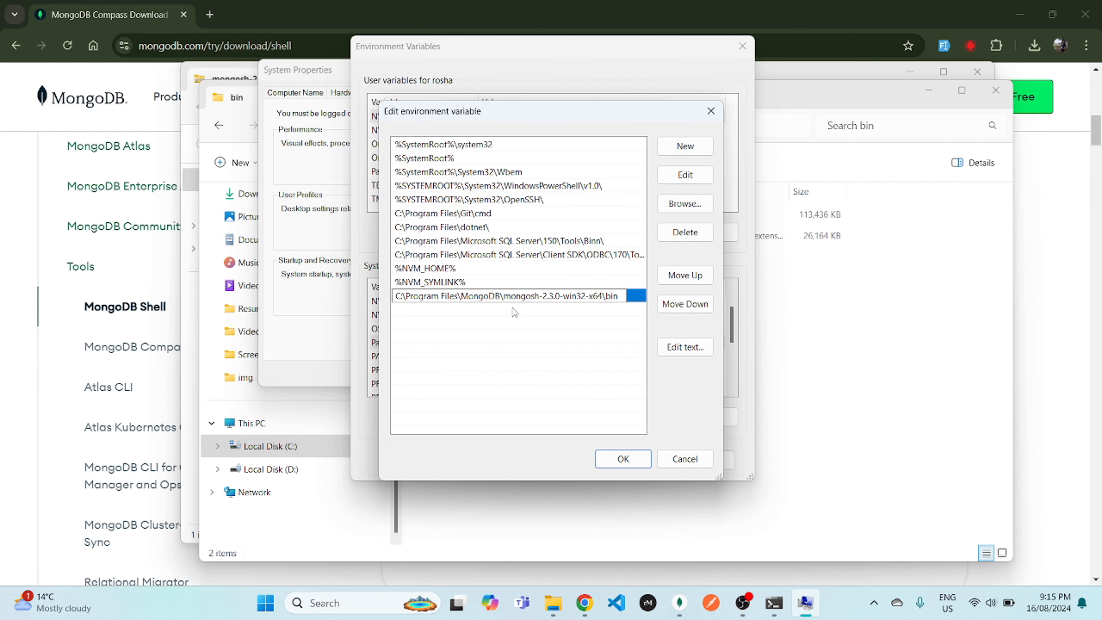
{"action": "left_click", "coordinate": [624, 462]}
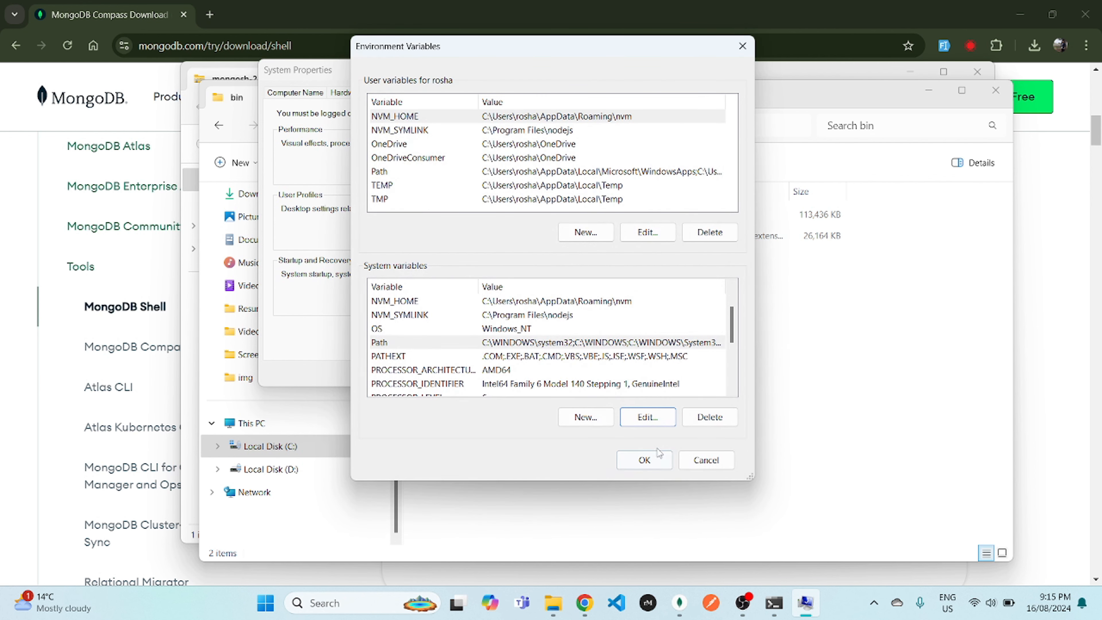
{"action": "left_click", "coordinate": [641, 465]}
Step: Open a new Command Prompt window and start the MongoDB shell with the mongosh command
{"action": "left_click", "coordinate": [360, 604]}
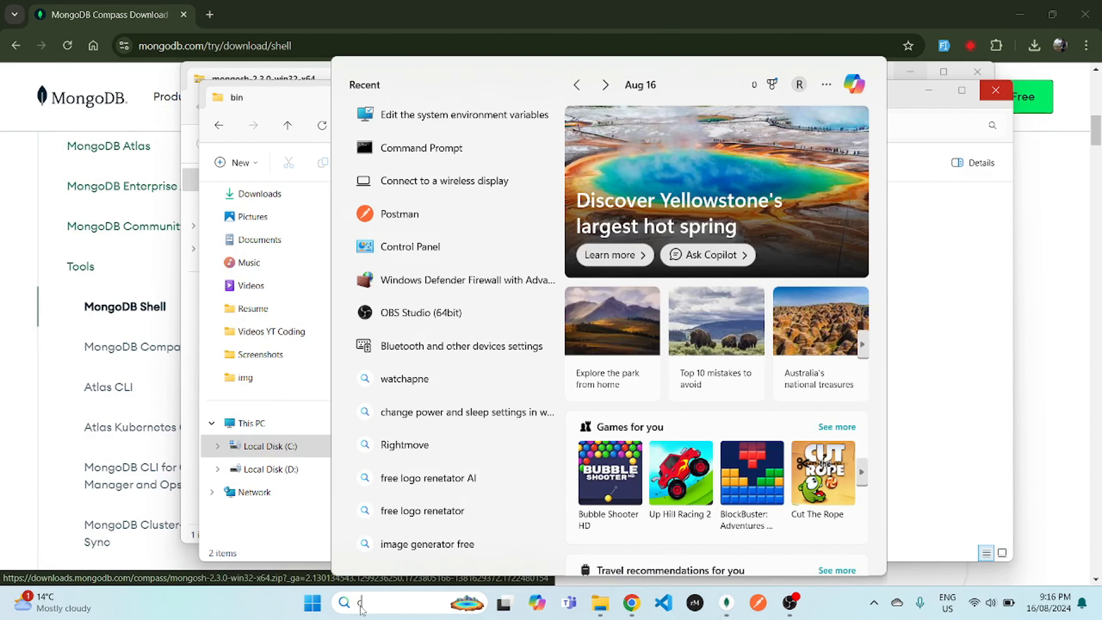
{"action": "type", "text": "cmd"}
{"action": "key", "text": "Return"}
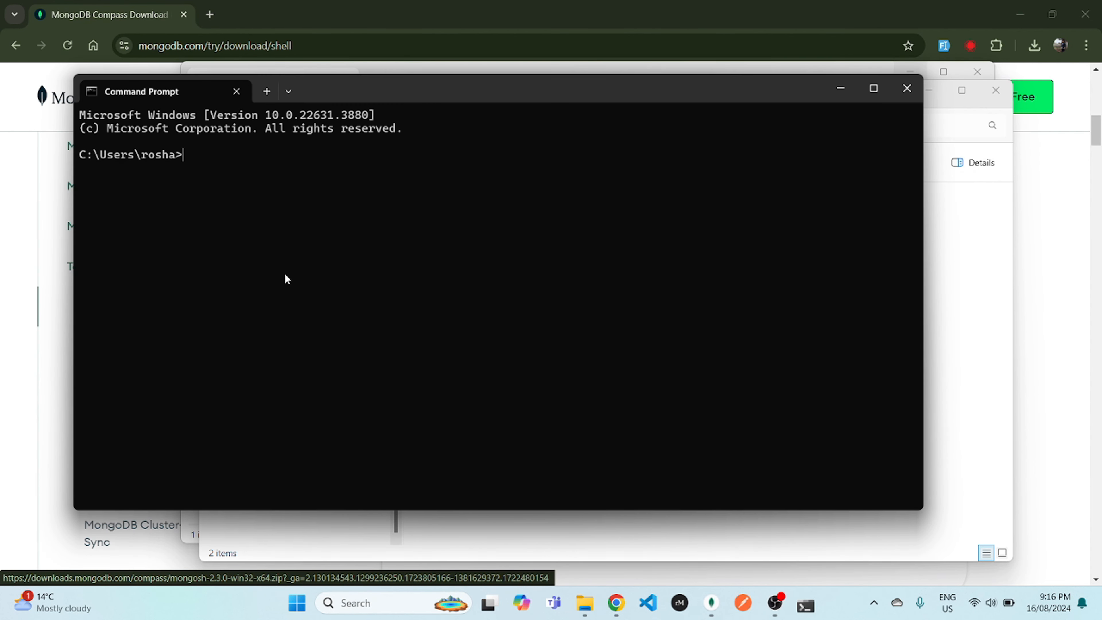
{"action": "type", "text": "mongosh"}
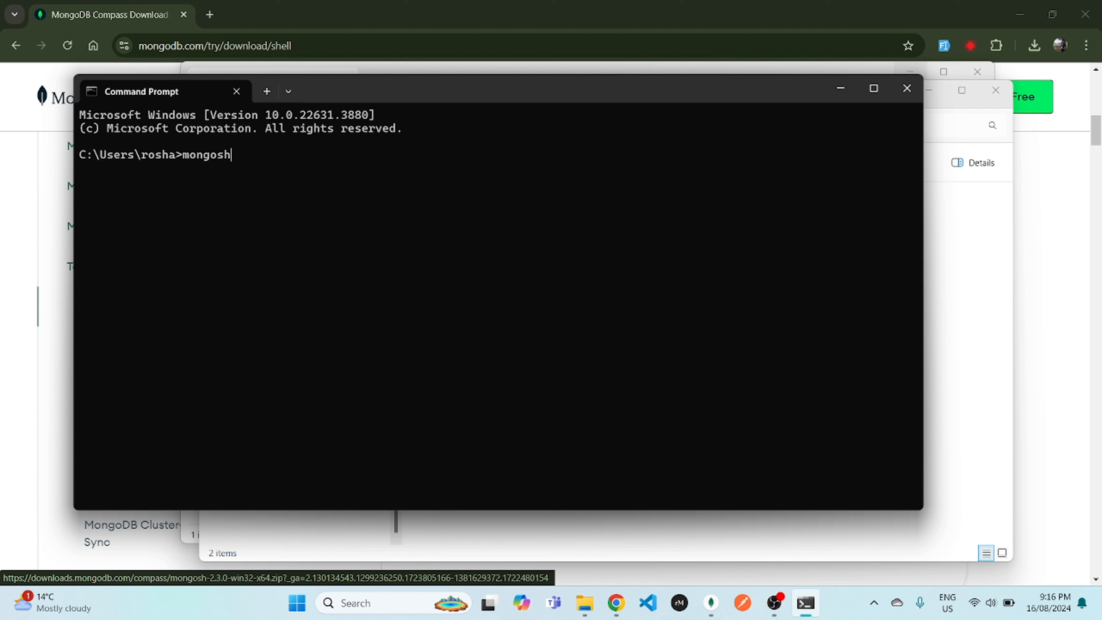
{"action": "key", "text": "Return"}
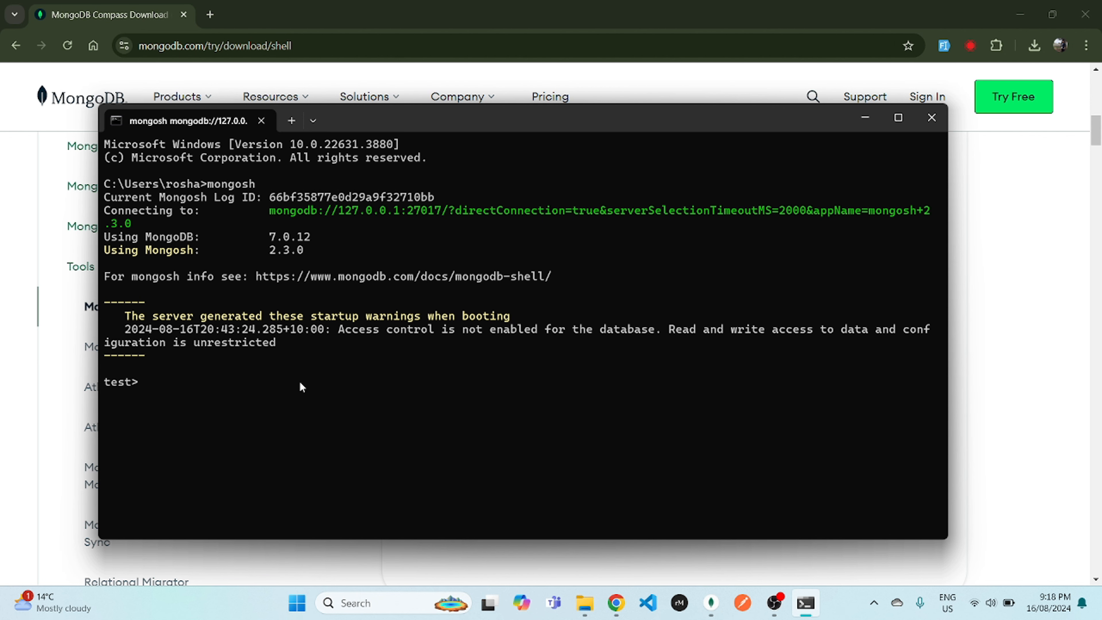
Step: View the database list in MongoDB Compass, then return to the mongosh window and list the databases with show dbs
{"action": "left_click", "coordinate": [711, 603]}
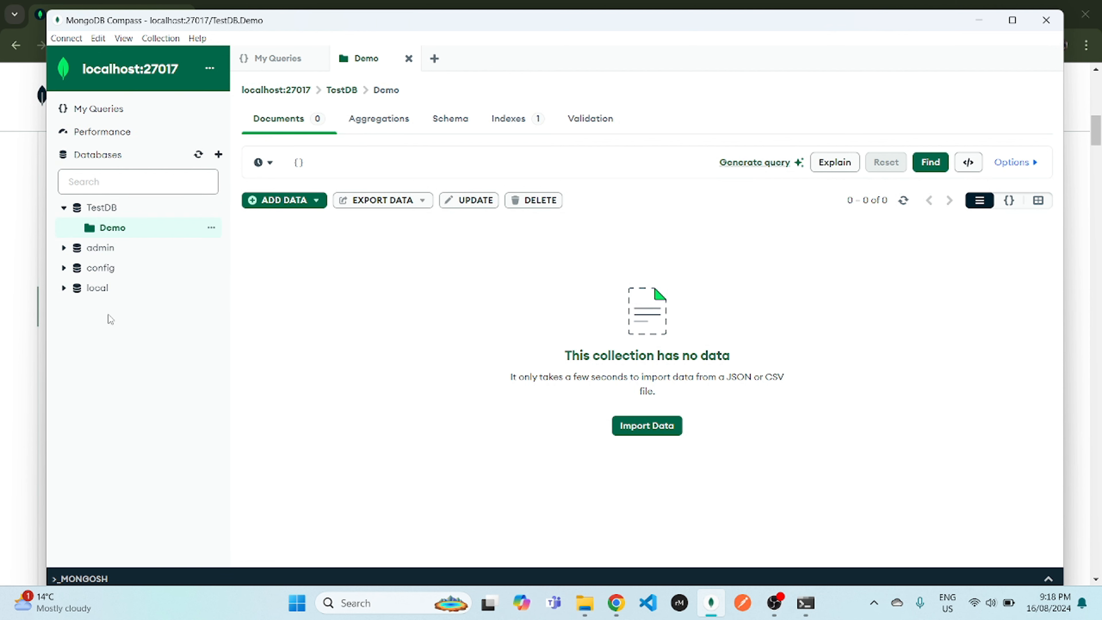
{"action": "mouse_move", "coordinate": [806, 603]}
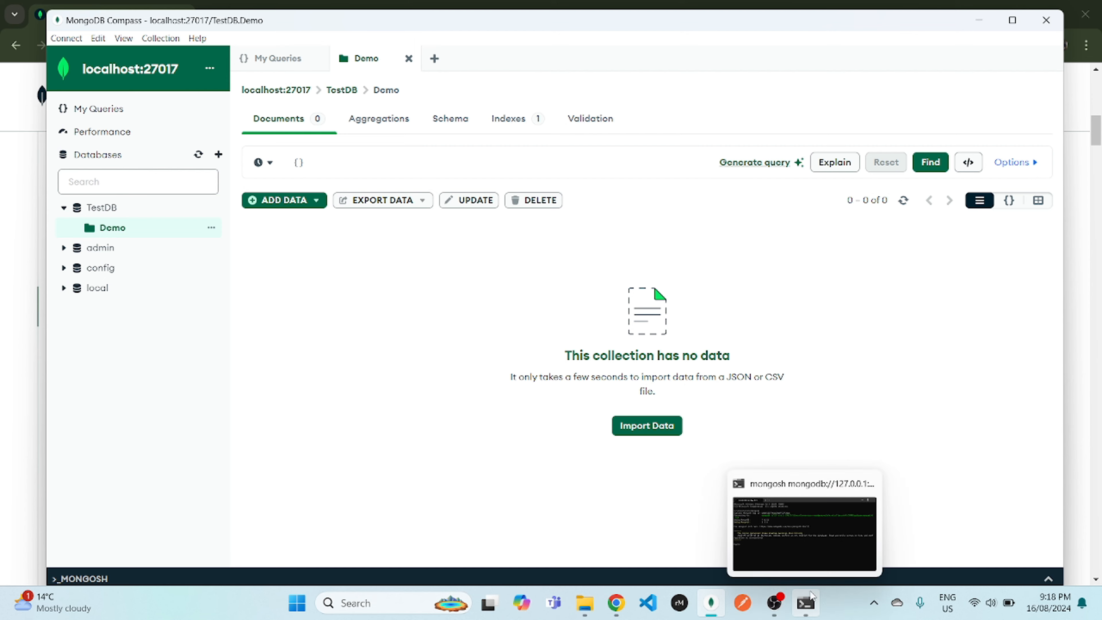
{"action": "left_click", "coordinate": [803, 521]}
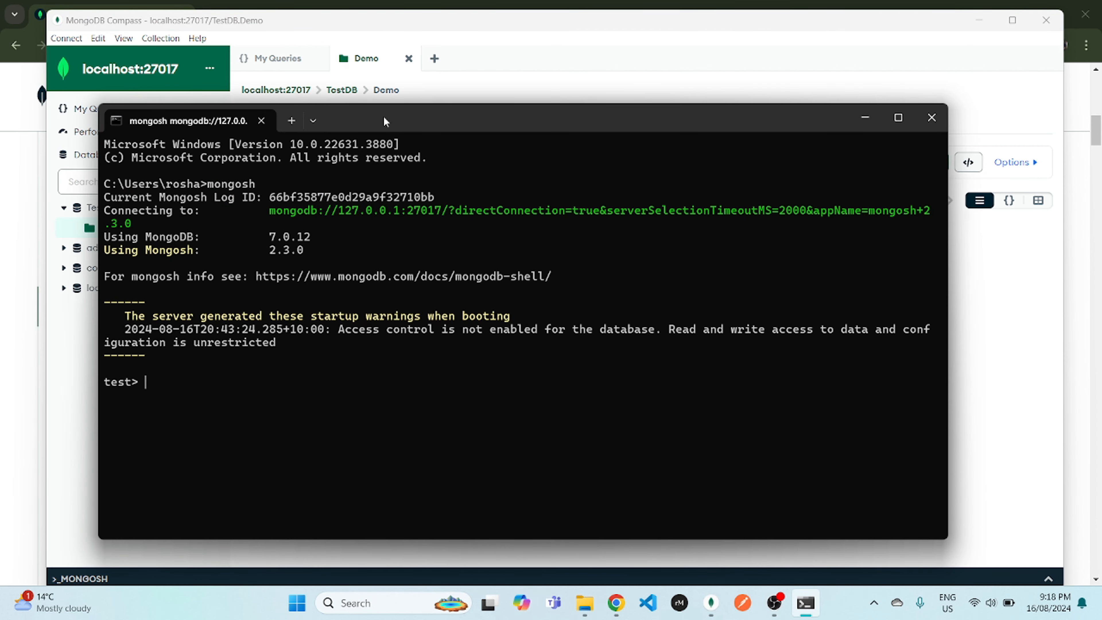
{"action": "left_click_drag", "start_coordinate": [383, 116], "coordinate": [397, 106]}
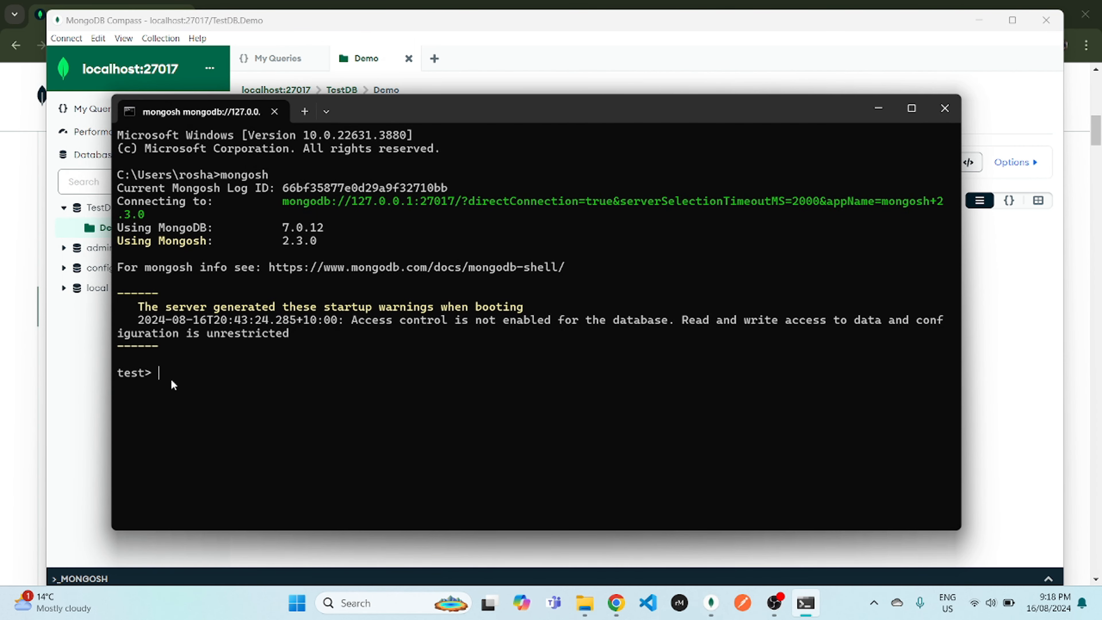
{"action": "type", "text": "show dbs"}
{"action": "key", "text": "Return"}
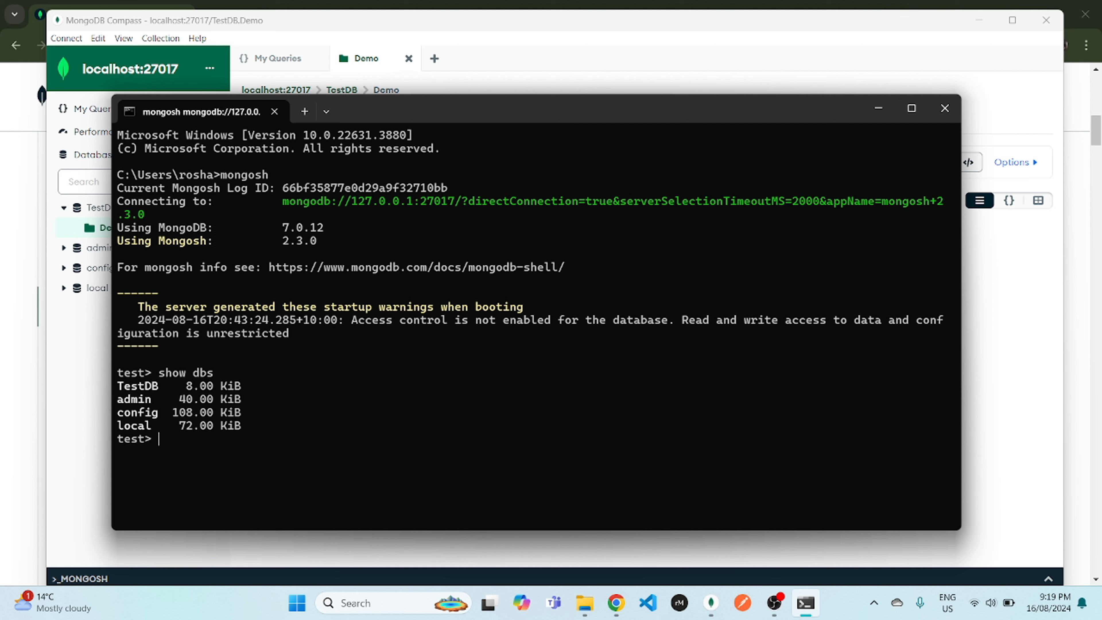
Step: Switch the MongoDB shell to a new database named Test2 with use Test2, and list the databases with show dbs
{"action": "type", "text": "use Test2"}
{"action": "key", "text": "Return"}
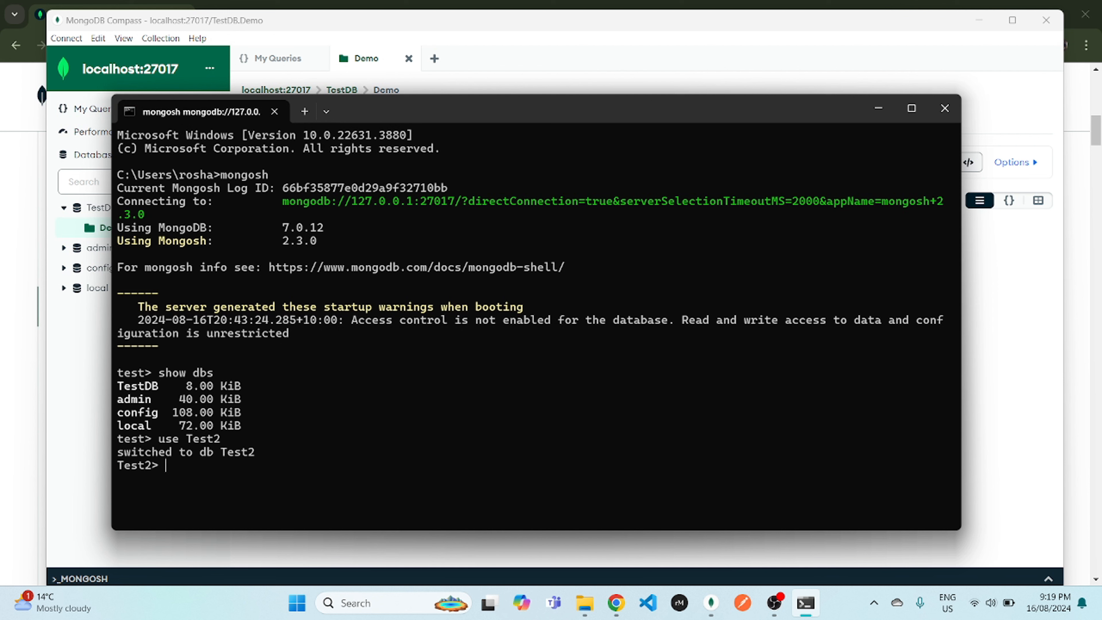
{"action": "type", "text": "show dbs"}
{"action": "key", "text": "Return"}
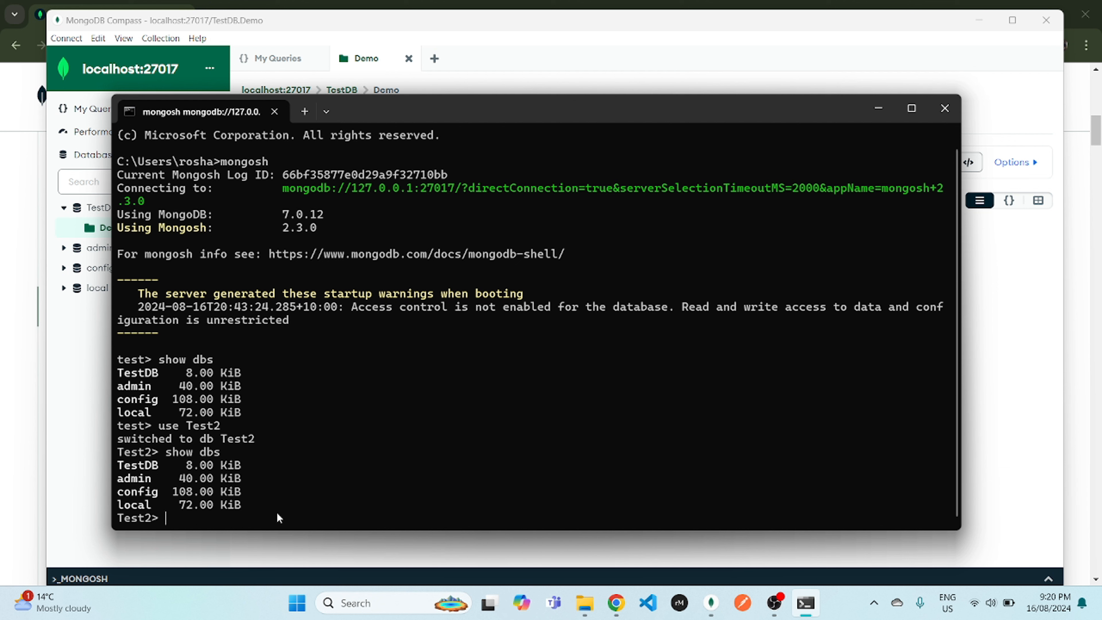
Step: Create a collection named Collection1 in the Test2 database with db.createCollection("Collection1")
{"action": "type", "text": "db.createCp"}
{"action": "key", "text": "BackSpace"}
{"action": "type", "text": "ollection"}
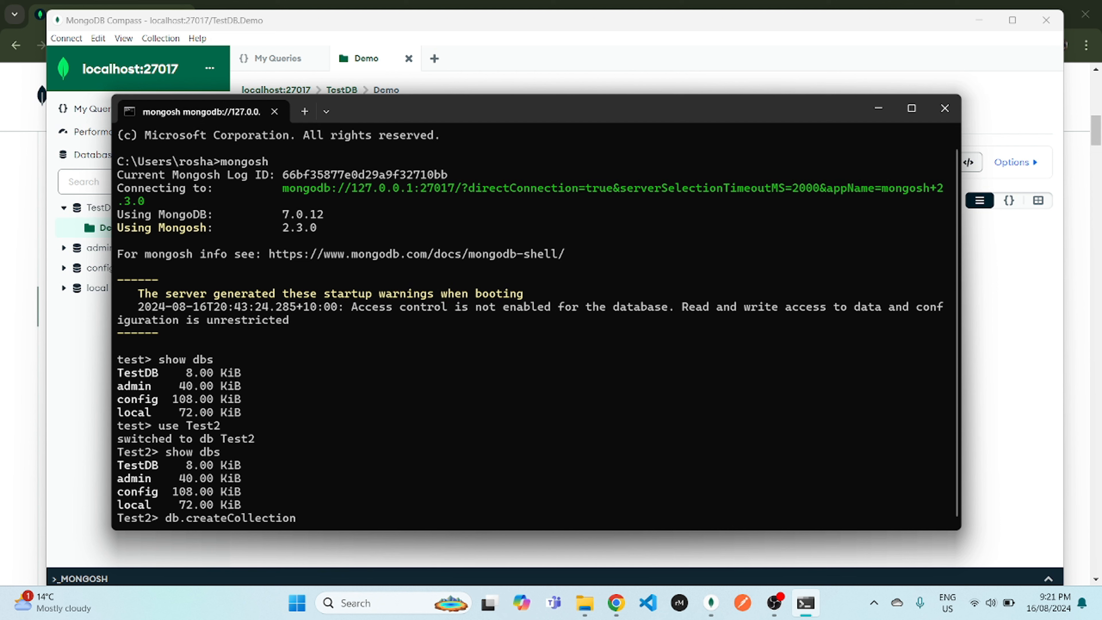
{"action": "type", "text": "(\"Collection1\")"}
{"action": "key", "text": "Return"}
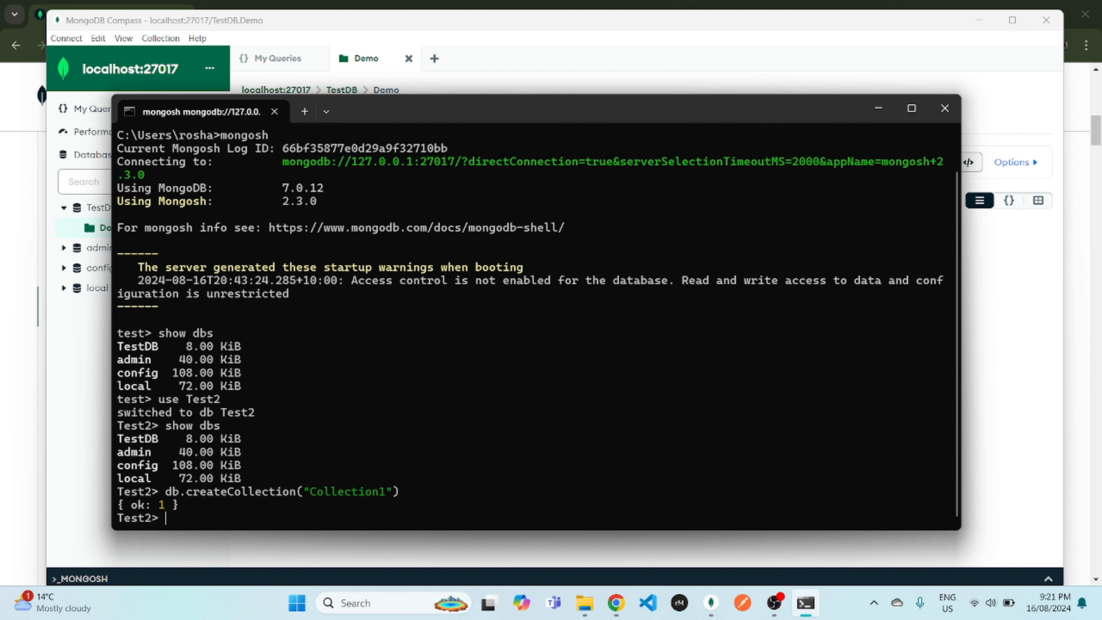
Step: Rerun show dbs after creating the collection and select the newly printed database list
{"action": "key", "text": "Up"}
{"action": "key", "text": "Up"}
{"action": "key", "text": "Return"}
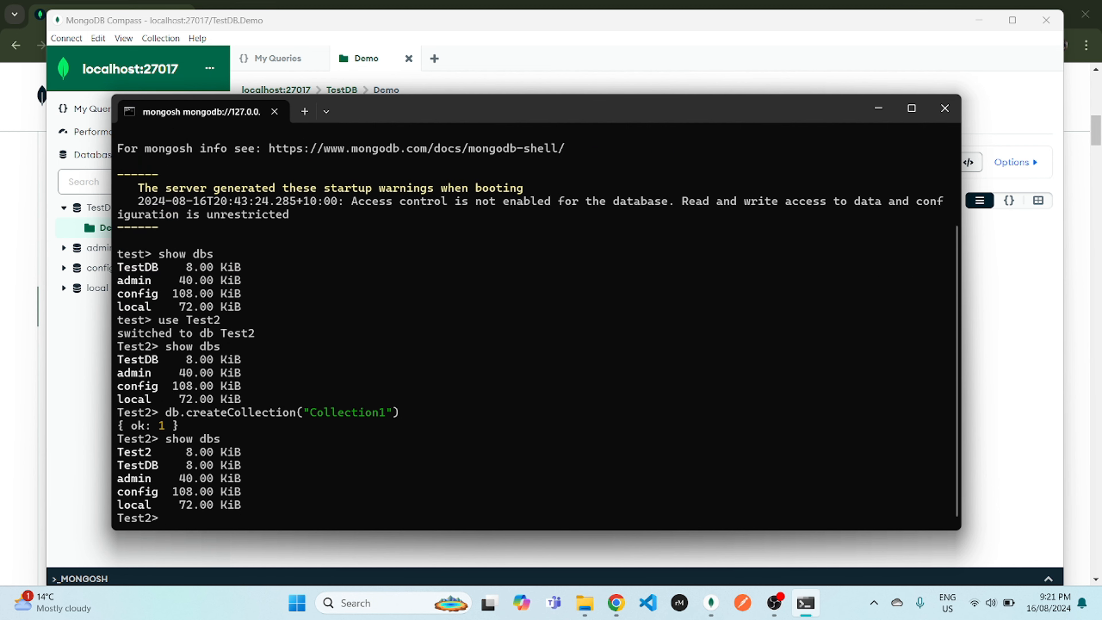
{"action": "mouse_move", "coordinate": [118, 453]}
{"action": "left_mouse_down"}
{"action": "mouse_move", "coordinate": [177, 450]}
{"action": "mouse_move", "coordinate": [247, 469]}
{"action": "mouse_move", "coordinate": [248, 505]}
{"action": "mouse_move", "coordinate": [128, 444]}
{"action": "left_mouse_up"}
{"action": "right_click", "coordinate": [247, 505]}
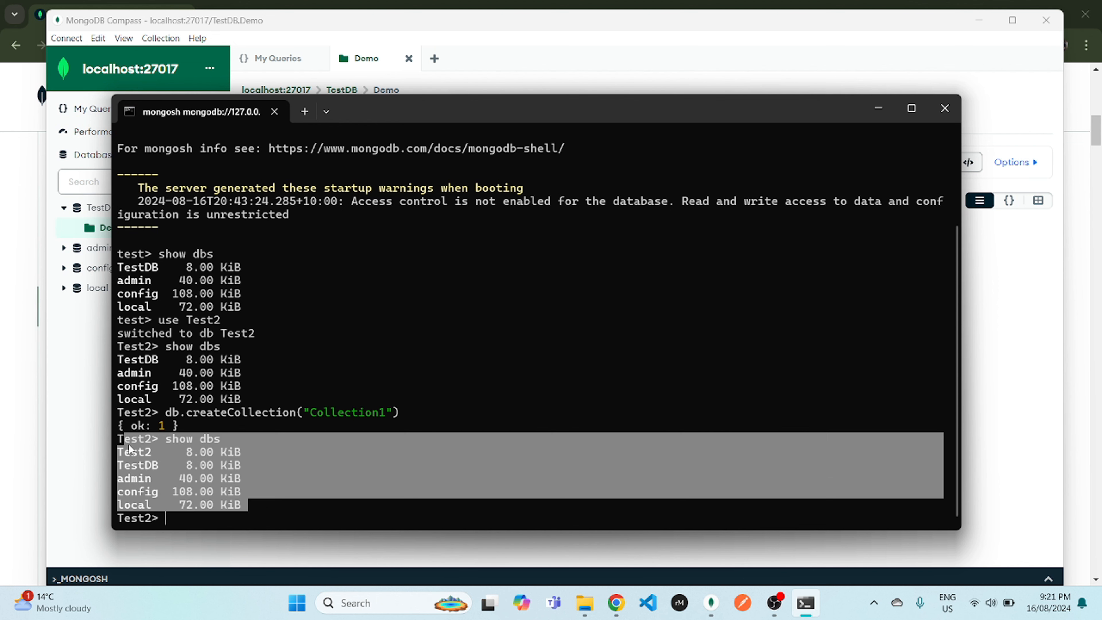